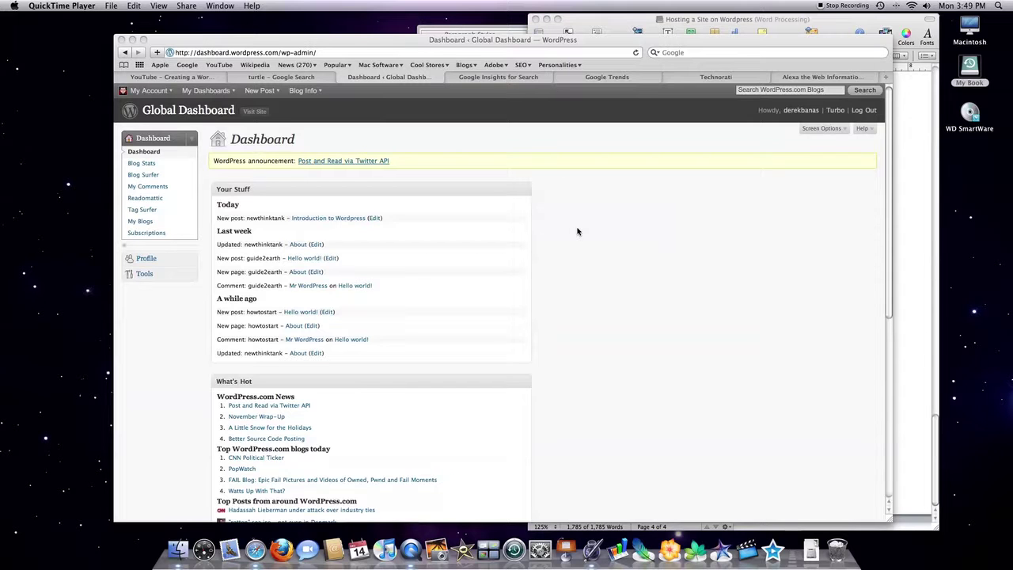
Switch to the newthinktank blog's dashboard from the My Dashboards list.
{"action": "left_click", "coordinate": [214, 97]}
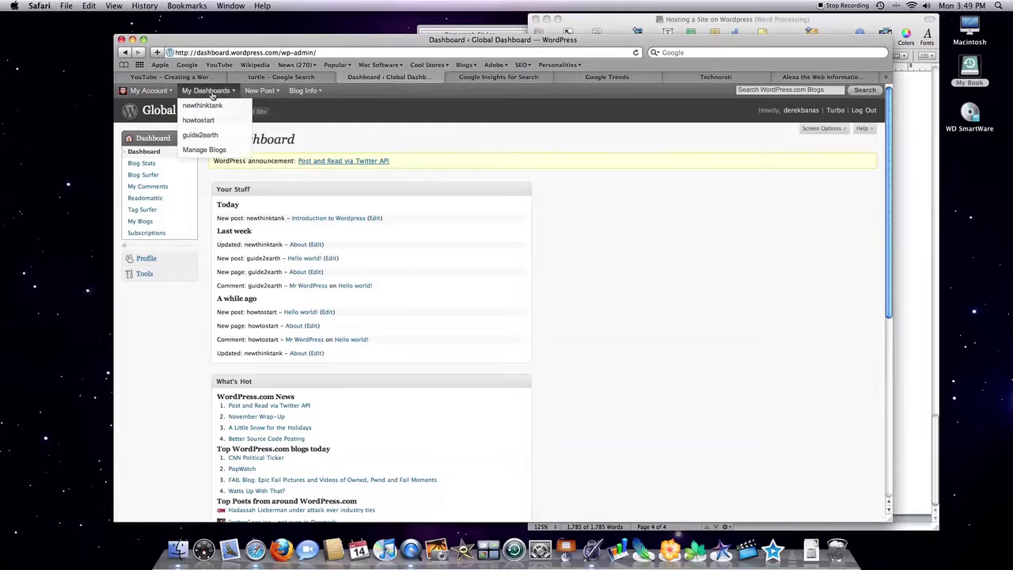
{"action": "left_click", "coordinate": [212, 107]}
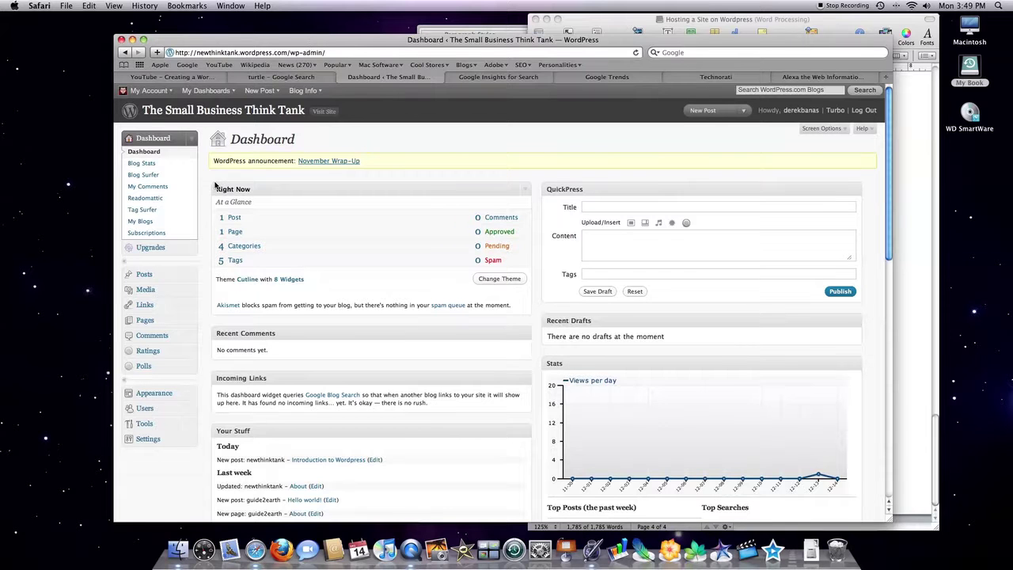
{"action": "scroll", "coordinate": [220, 187], "scroll_direction": "down", "scroll_amount": 2}
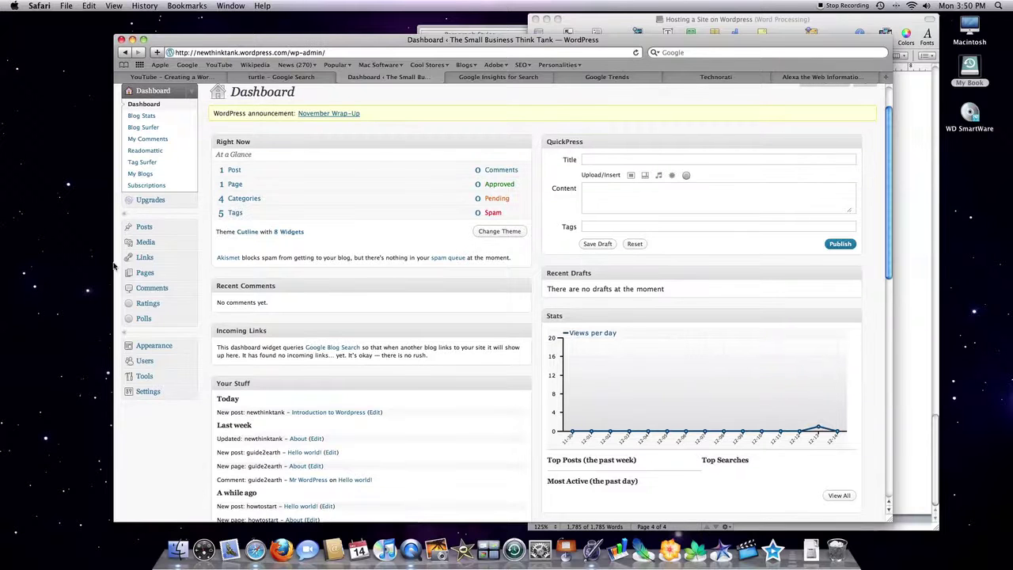
{"action": "scroll", "coordinate": [167, 308], "scroll_direction": "down", "scroll_amount": 1}
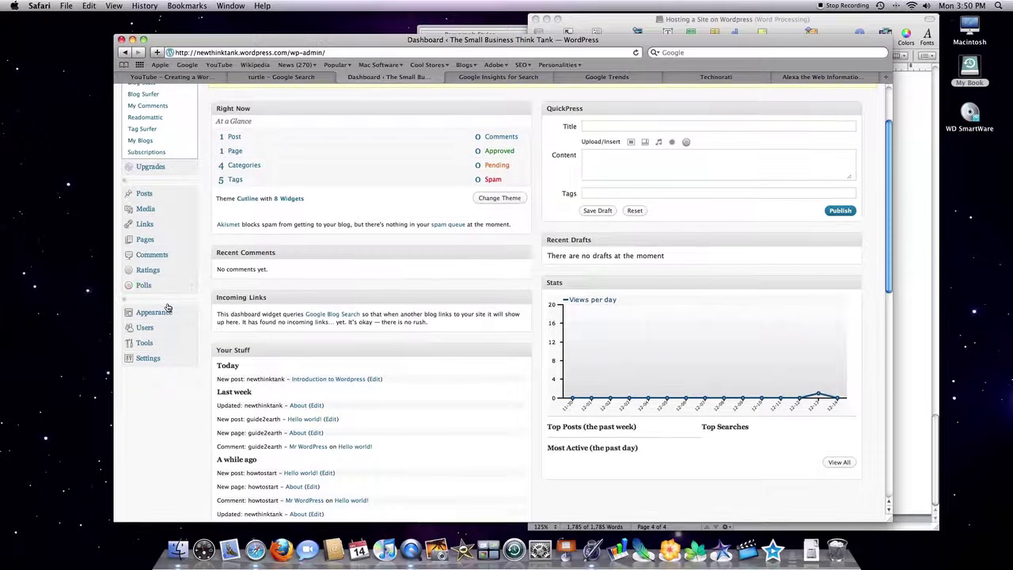
{"action": "scroll", "coordinate": [167, 308], "scroll_direction": "down", "scroll_amount": 2}
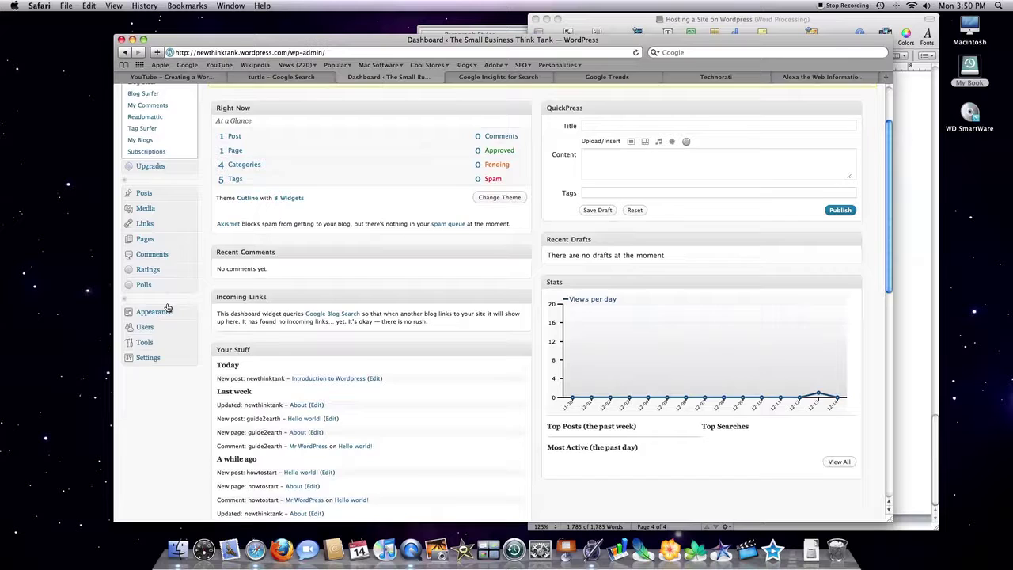
{"action": "scroll", "coordinate": [167, 308], "scroll_direction": "down", "scroll_amount": 4}
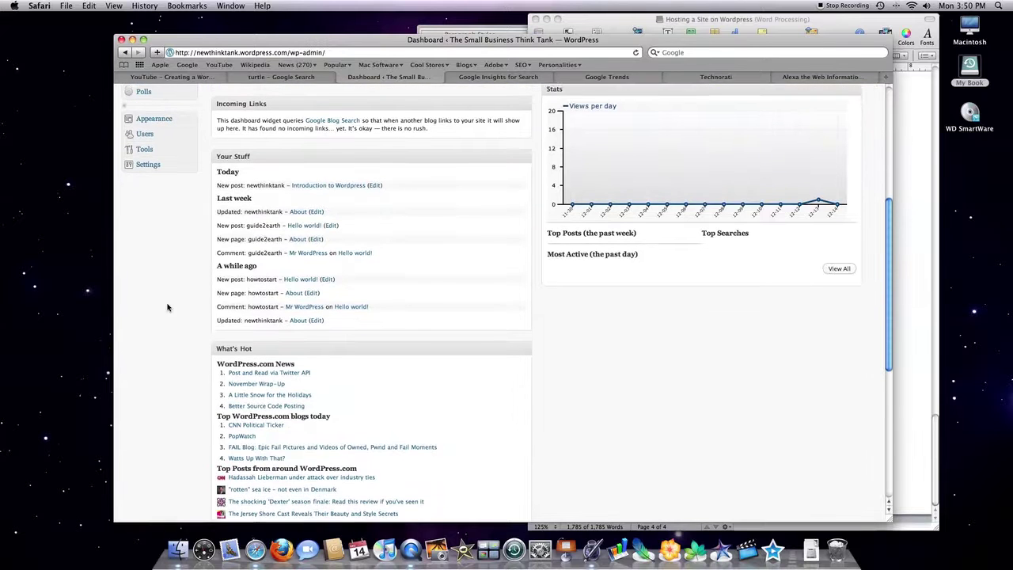
{"action": "scroll", "coordinate": [167, 308], "scroll_direction": "up", "scroll_amount": 8}
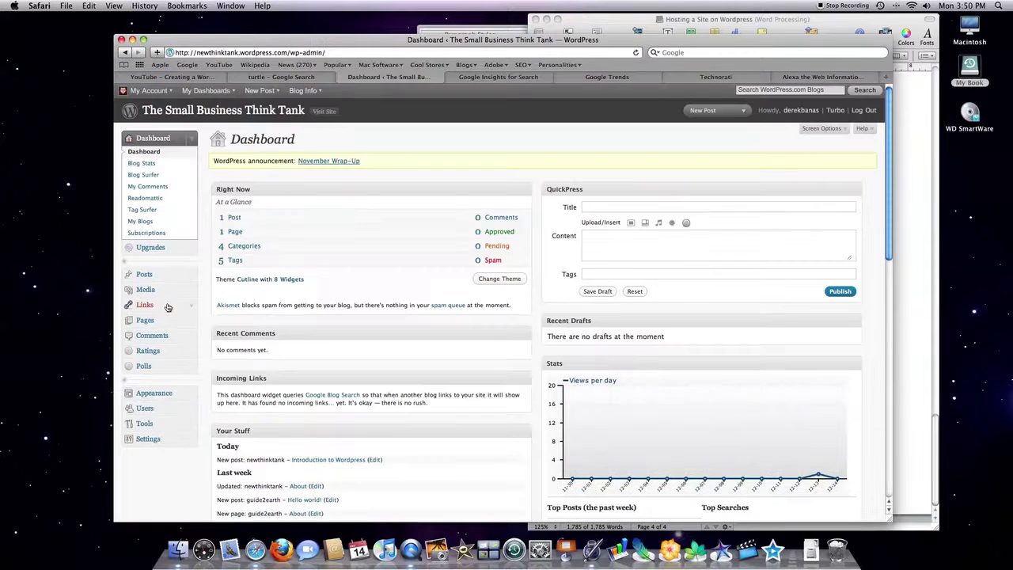
Start a From URL image in QuickPress and copy the first turtle image's address.
{"action": "left_click", "coordinate": [631, 225]}
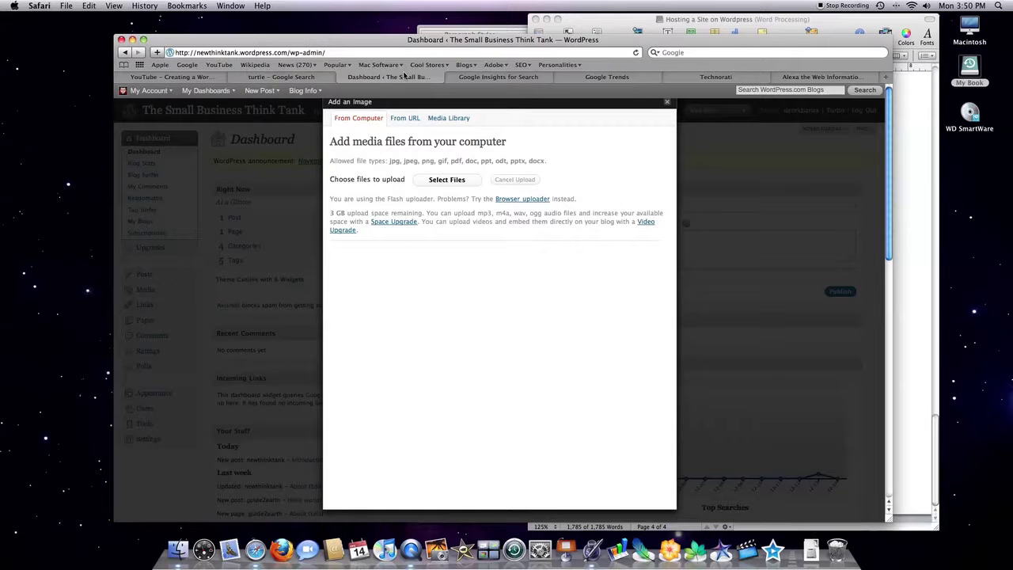
{"action": "left_click", "coordinate": [403, 119]}
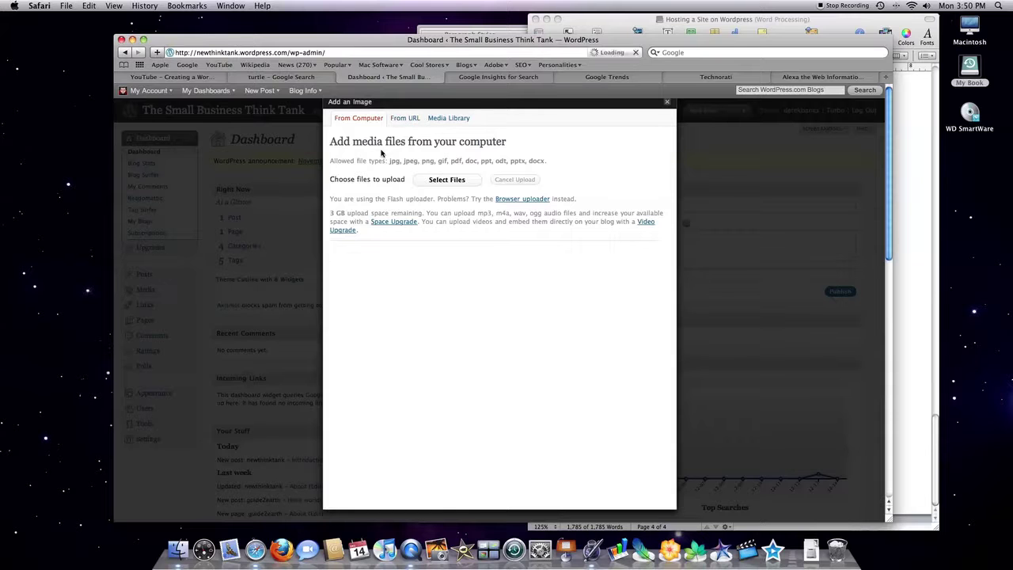
{"action": "left_click", "coordinate": [291, 76]}
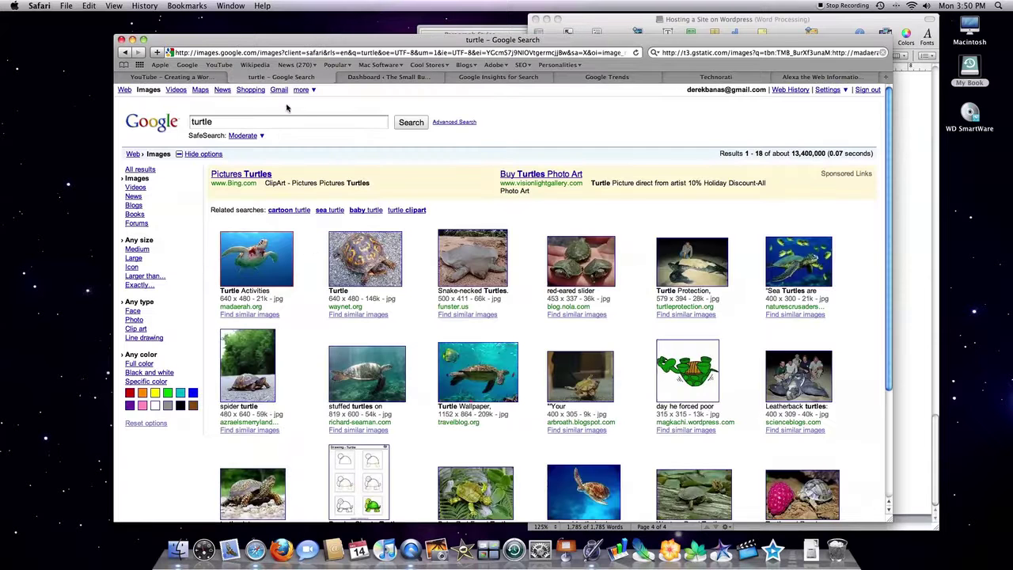
{"action": "right_click", "coordinate": [244, 266]}
{"action": "left_click", "coordinate": [309, 419]}
Paste the turtle image URL, align it Left, link it to the image, and insert it.
{"action": "left_click", "coordinate": [385, 77]}
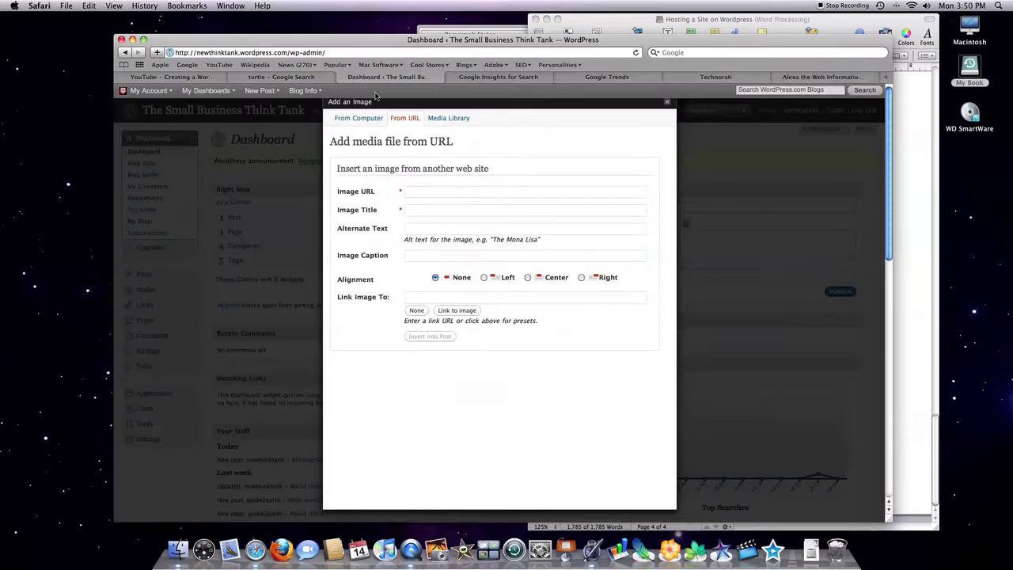
{"action": "left_click", "coordinate": [430, 193]}
{"action": "right_click", "coordinate": [428, 193]}
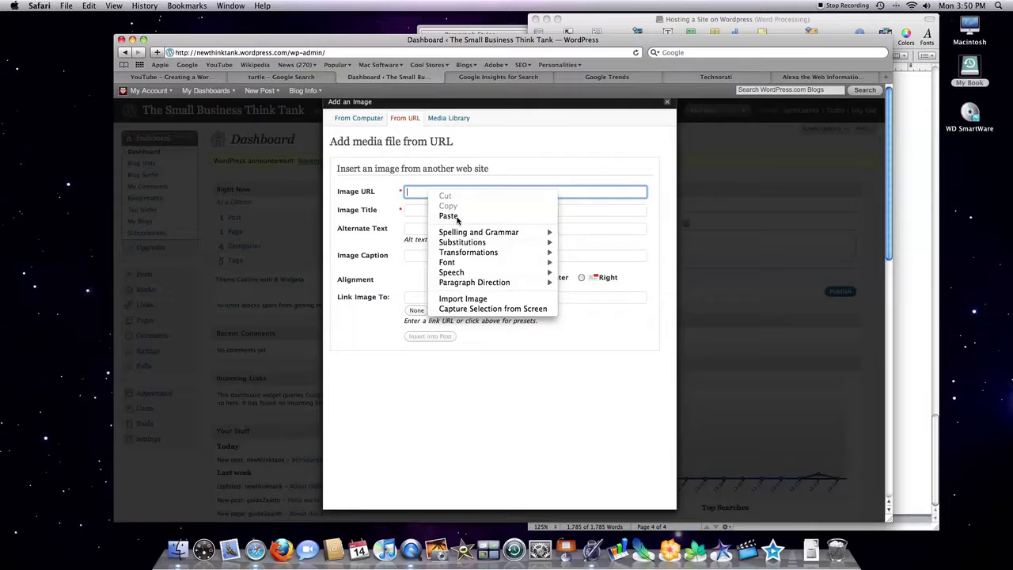
{"action": "left_click", "coordinate": [452, 217]}
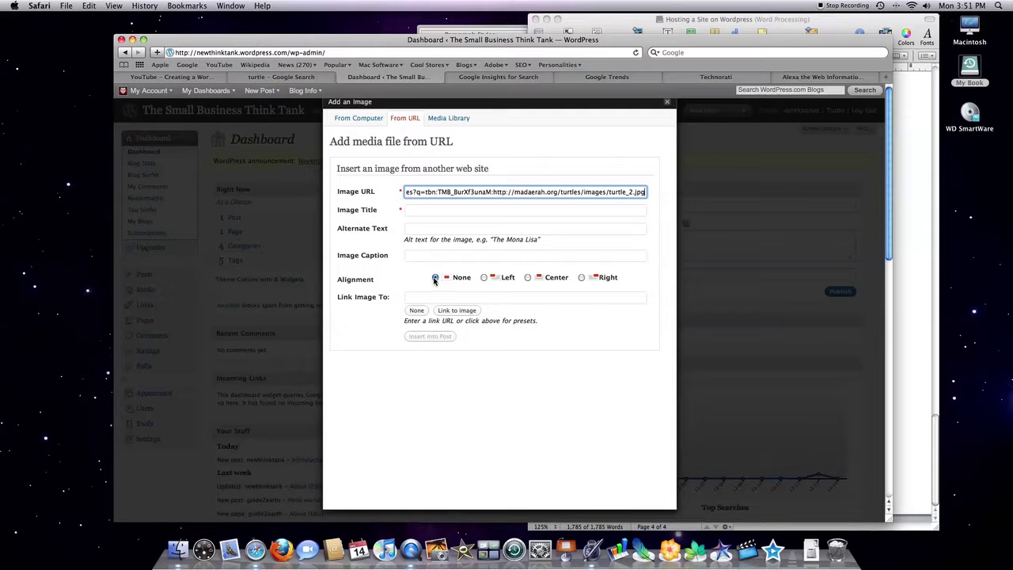
{"action": "left_click", "coordinate": [484, 277]}
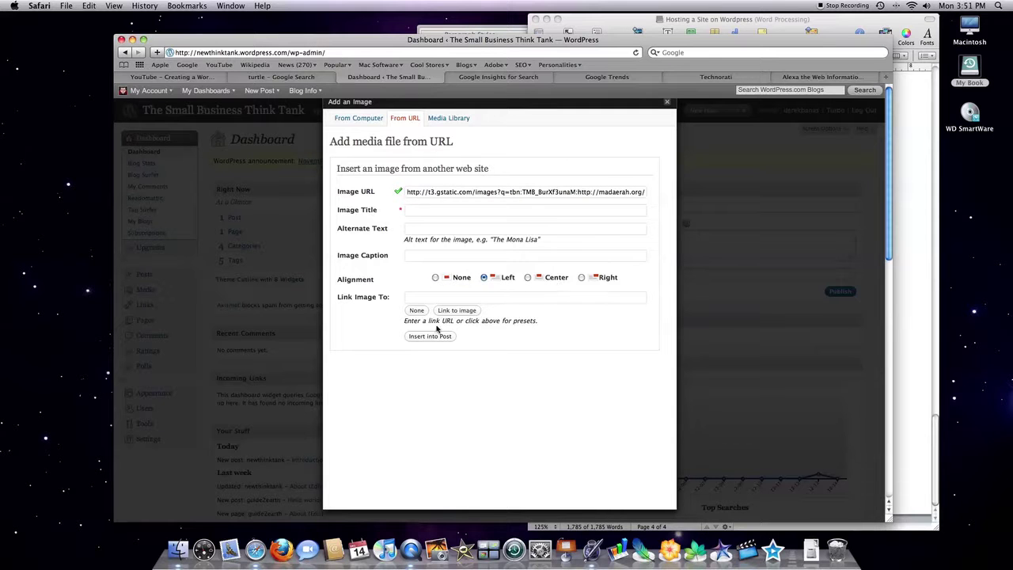
{"action": "left_click", "coordinate": [456, 310]}
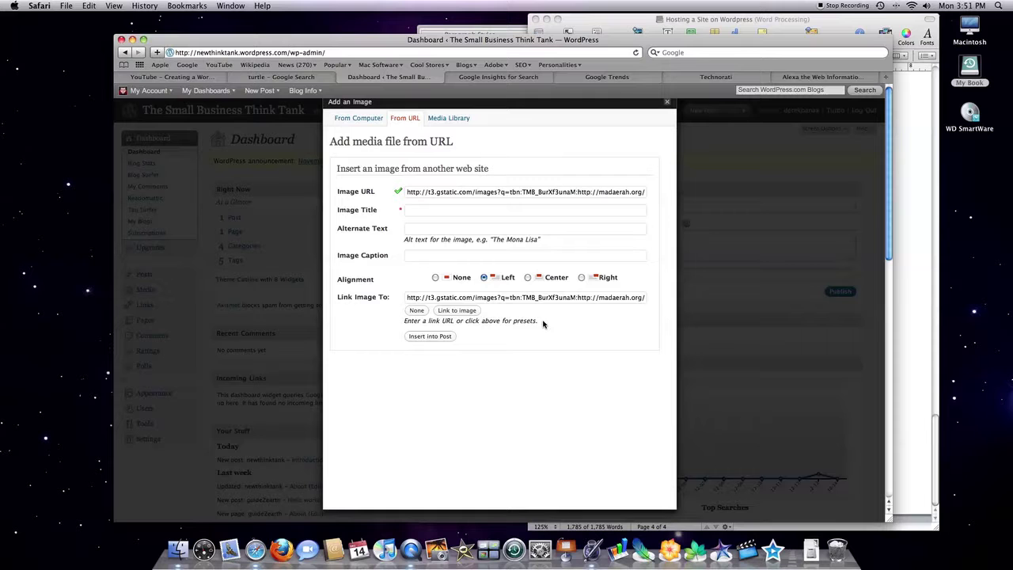
{"action": "left_click", "coordinate": [430, 337]}
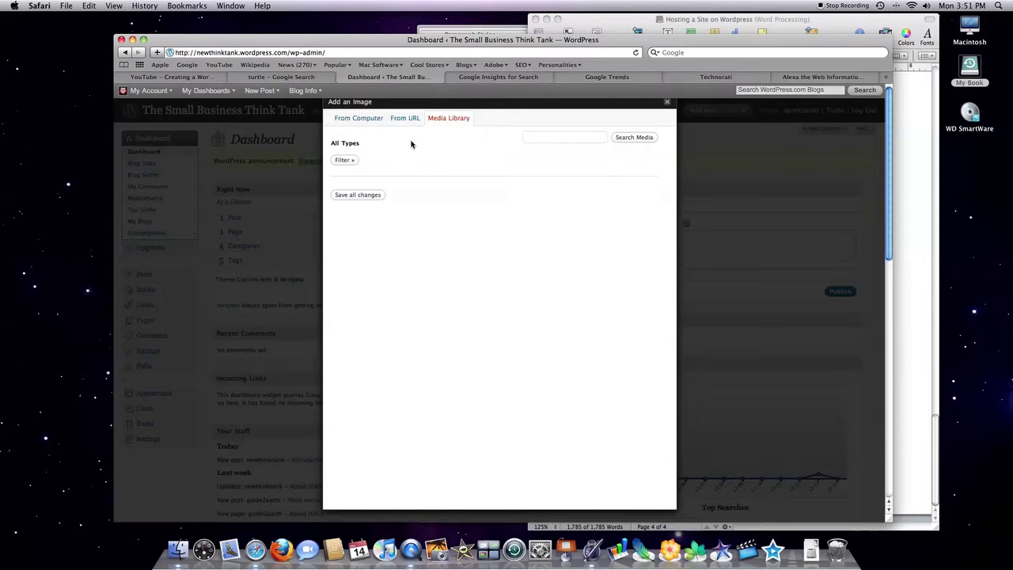
{"action": "left_click", "coordinate": [667, 105]}
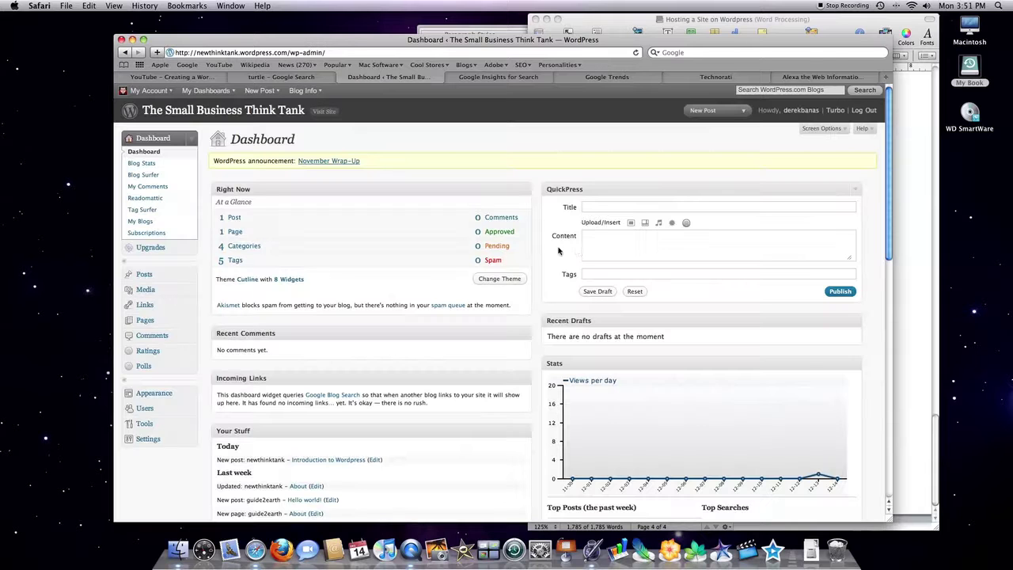
Start a From URL video in QuickPress and copy the YouTube video's share address.
{"action": "left_click", "coordinate": [646, 225]}
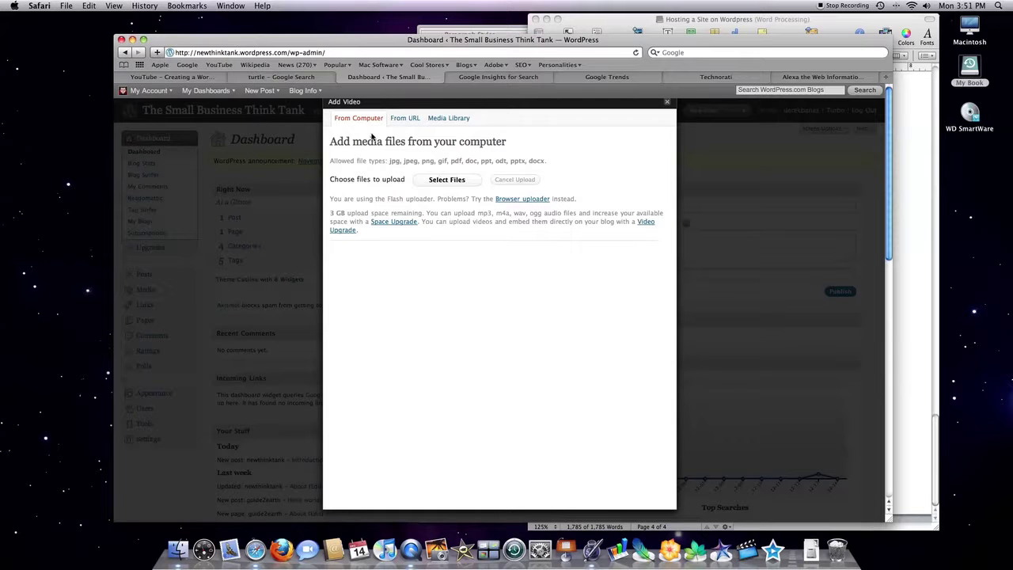
{"action": "left_click", "coordinate": [407, 120]}
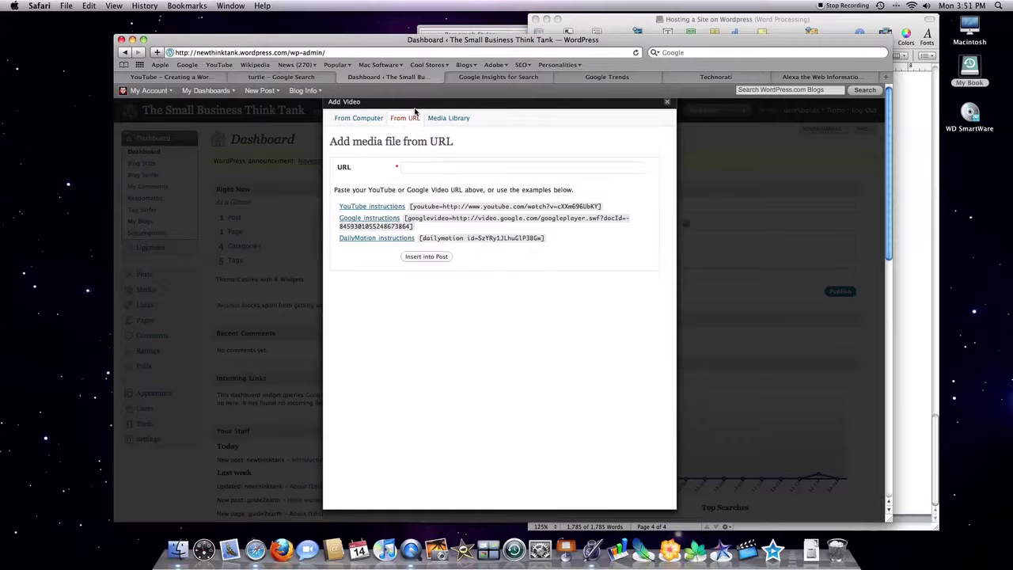
{"action": "mouse_move", "coordinate": [212, 92]}
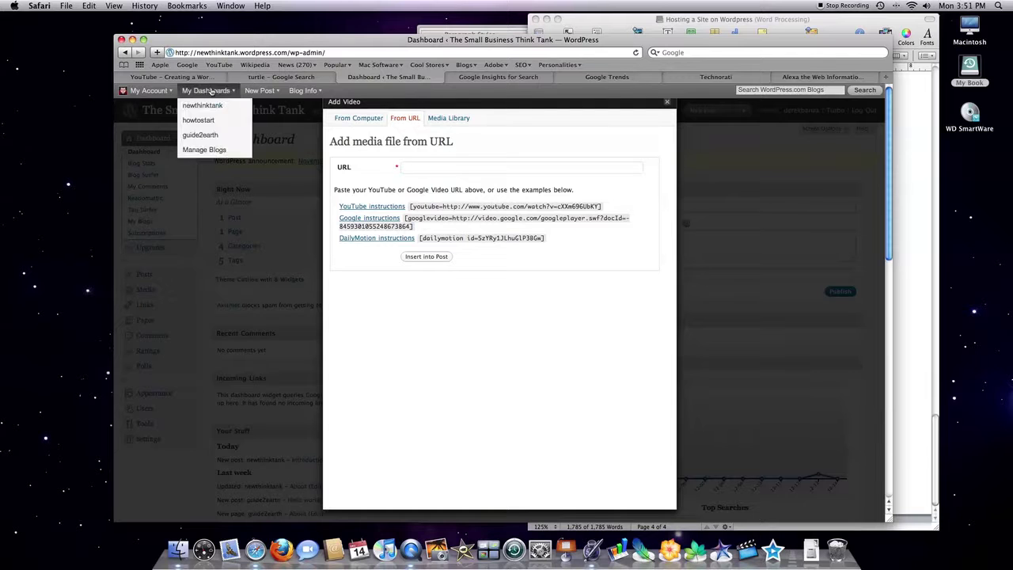
{"action": "left_click", "coordinate": [170, 77]}
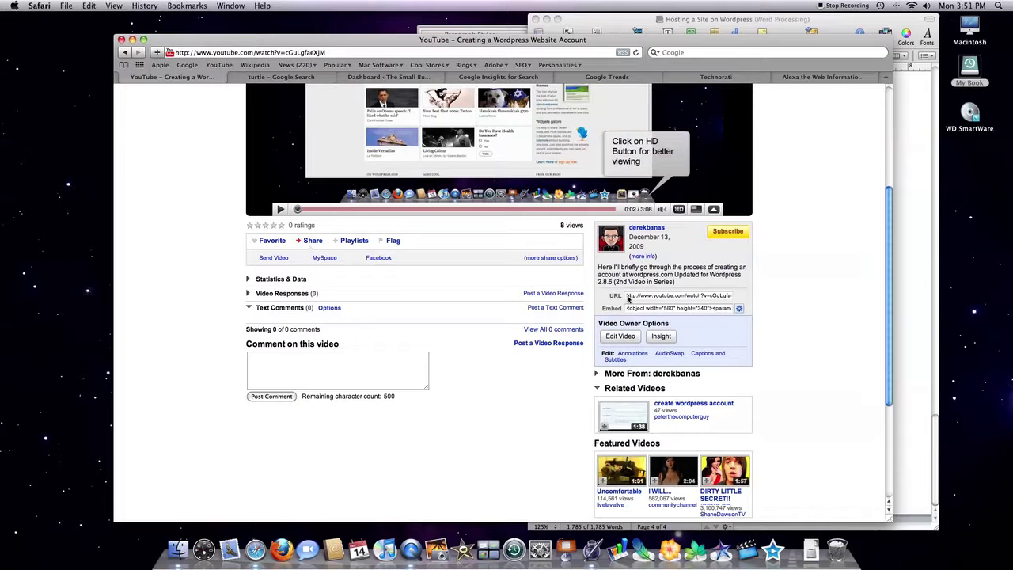
{"action": "scroll", "coordinate": [631, 273], "scroll_direction": "up", "scroll_amount": 5}
{"action": "scroll", "coordinate": [348, 100], "scroll_direction": "down", "scroll_amount": 3}
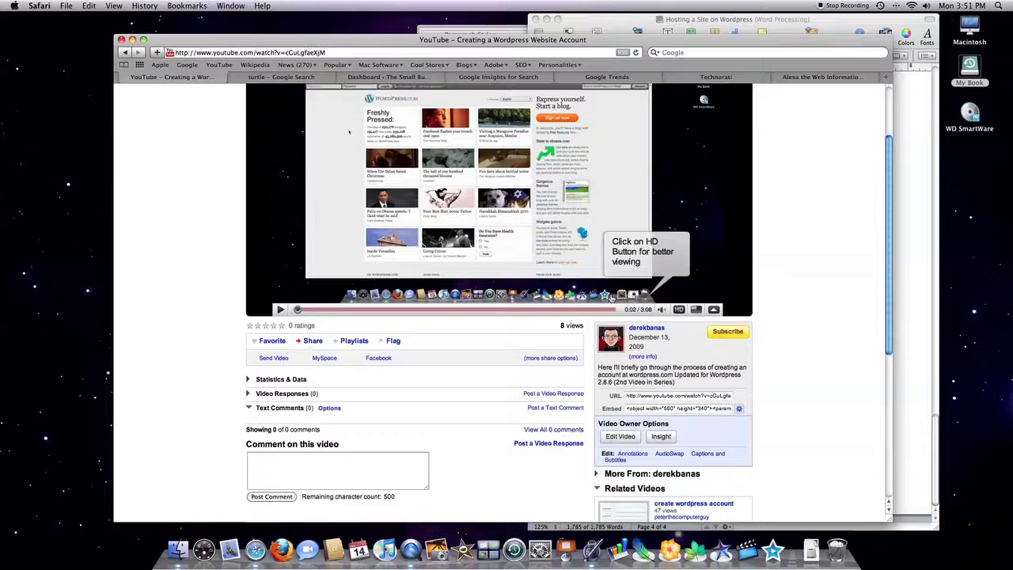
{"action": "scroll", "coordinate": [349, 100], "scroll_direction": "up", "scroll_amount": 4}
{"action": "scroll", "coordinate": [622, 324], "scroll_direction": "down", "scroll_amount": 5}
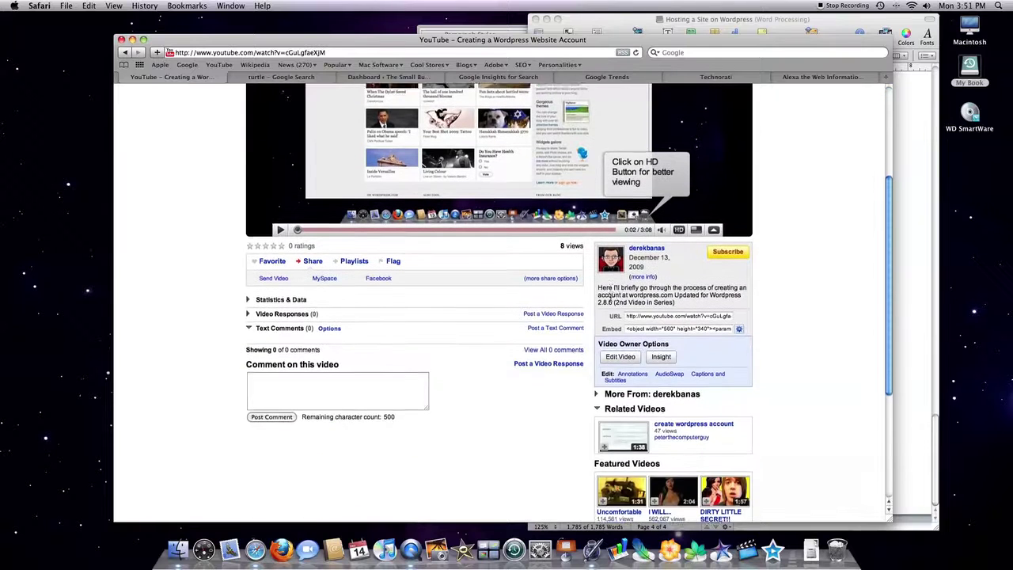
{"action": "left_click", "coordinate": [633, 314]}
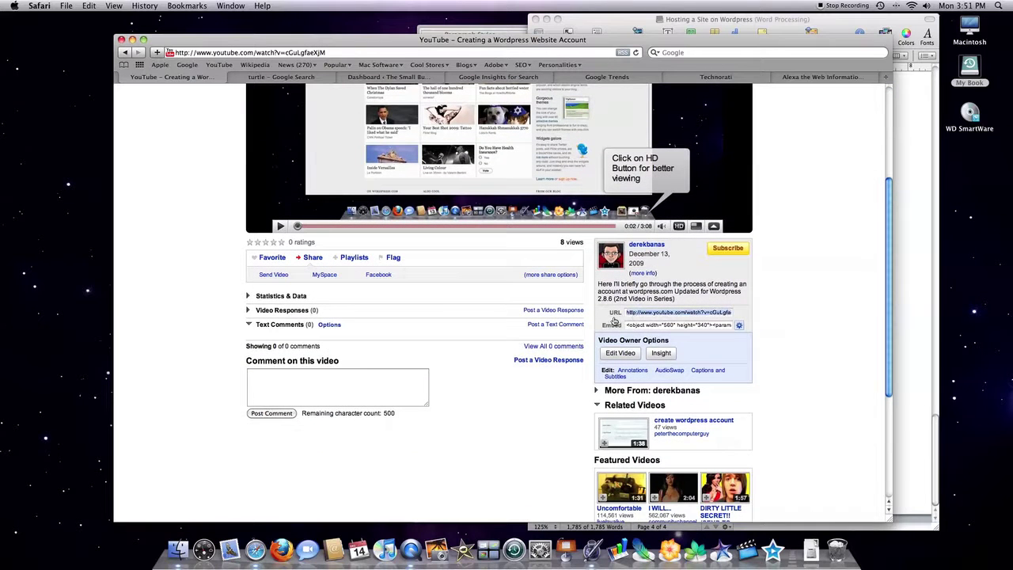
{"action": "right_click", "coordinate": [631, 315]}
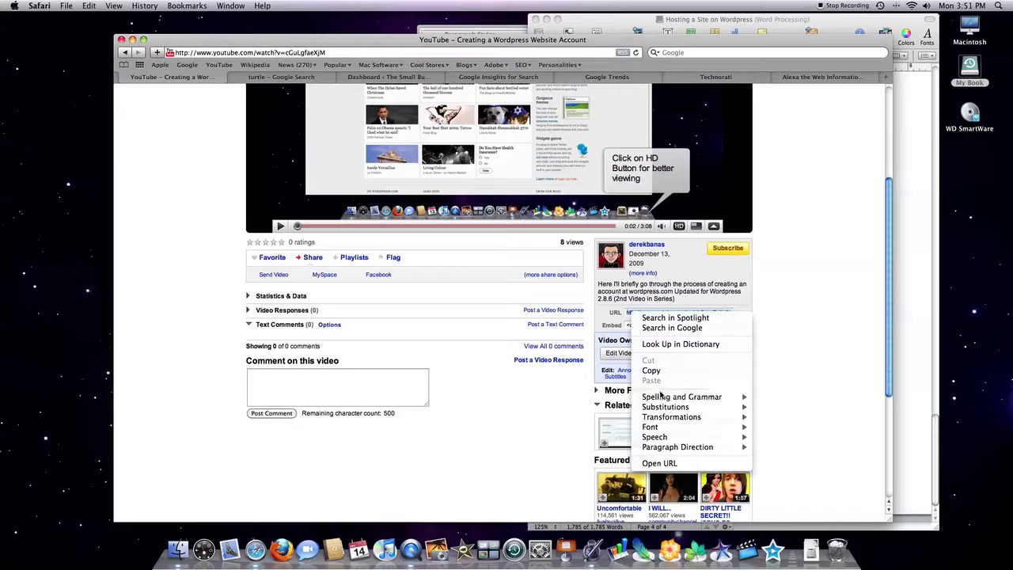
{"action": "left_click", "coordinate": [652, 370]}
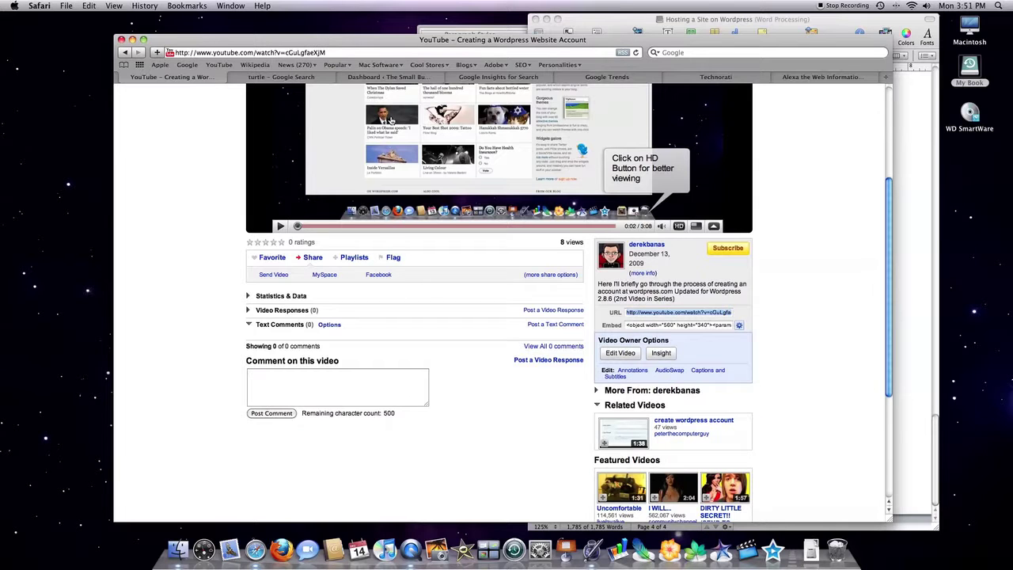
Paste the YouTube link into the video URL field and insert it into the post.
{"action": "left_click", "coordinate": [388, 77]}
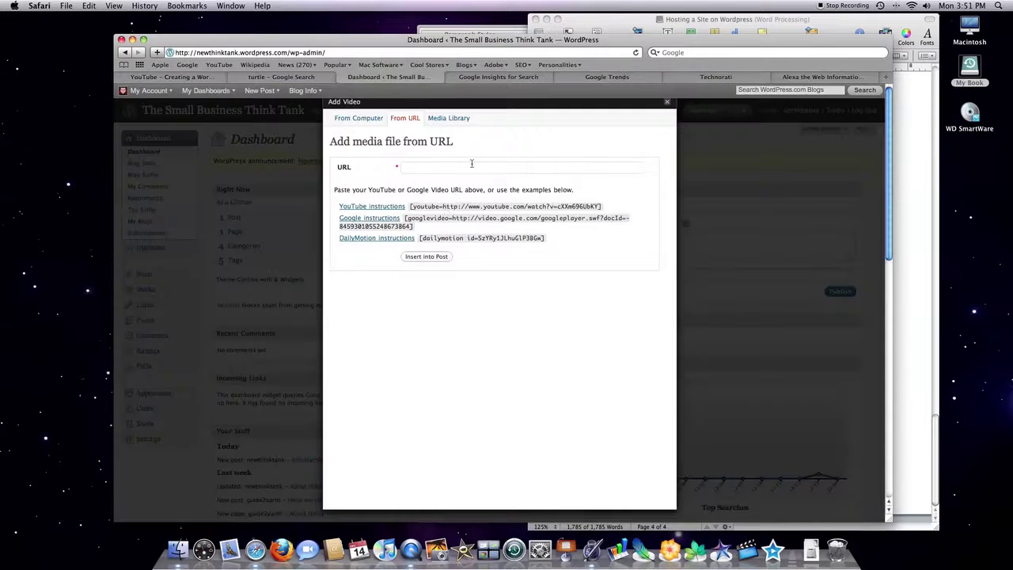
{"action": "right_click", "coordinate": [410, 168]}
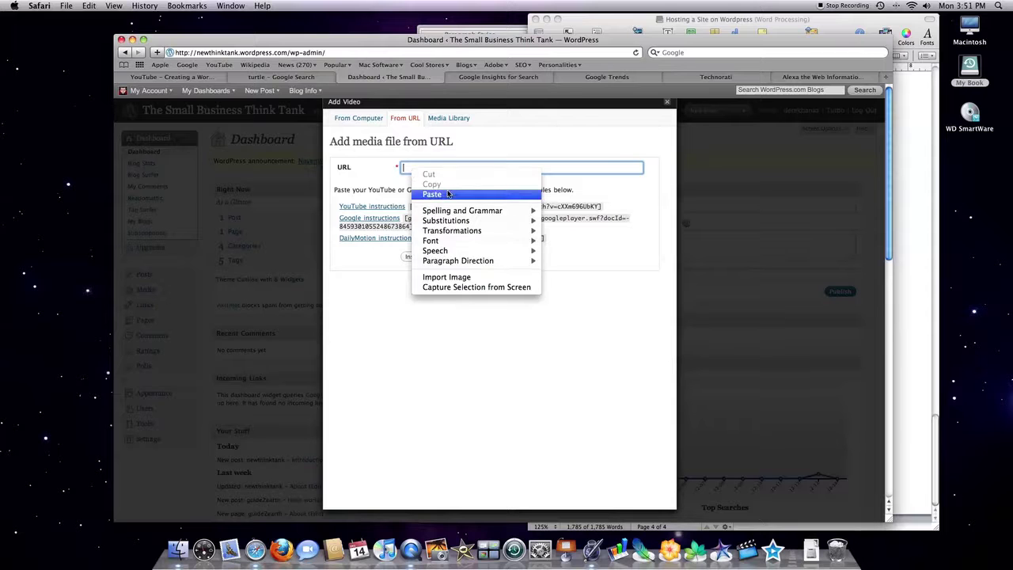
{"action": "left_click", "coordinate": [448, 195]}
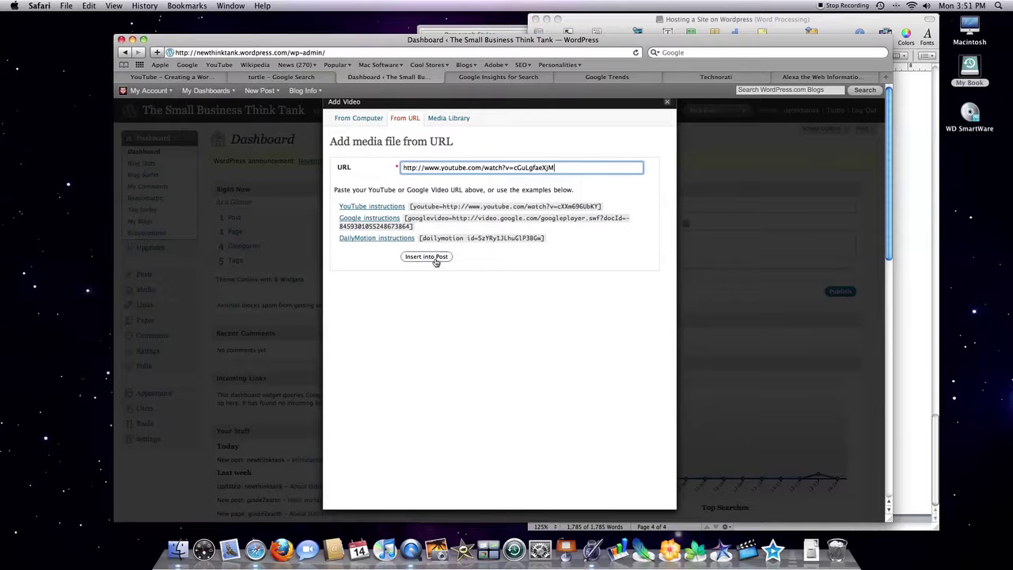
{"action": "left_click", "coordinate": [427, 257]}
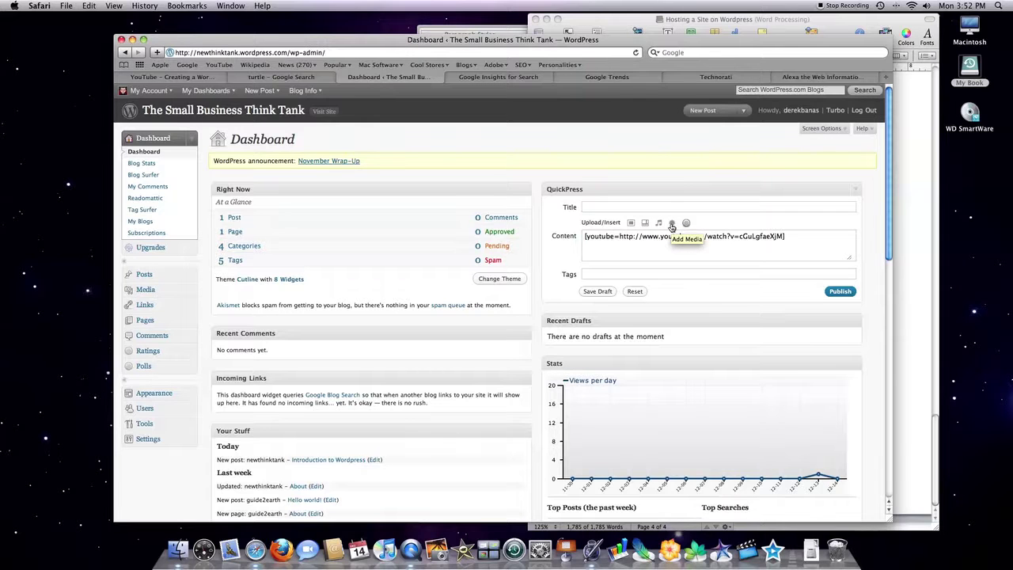
{"action": "left_click", "coordinate": [672, 226]}
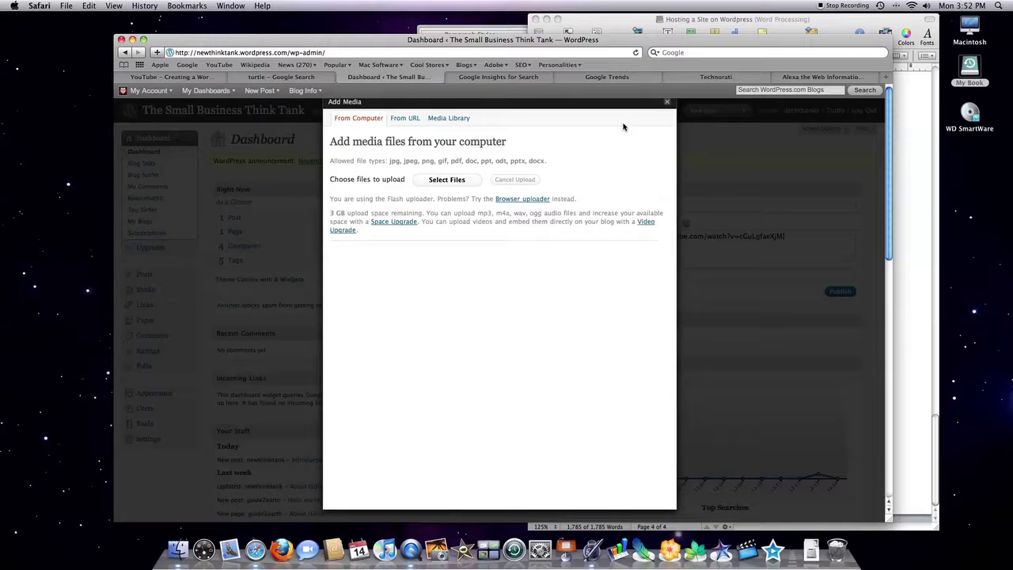
{"action": "left_click", "coordinate": [668, 101]}
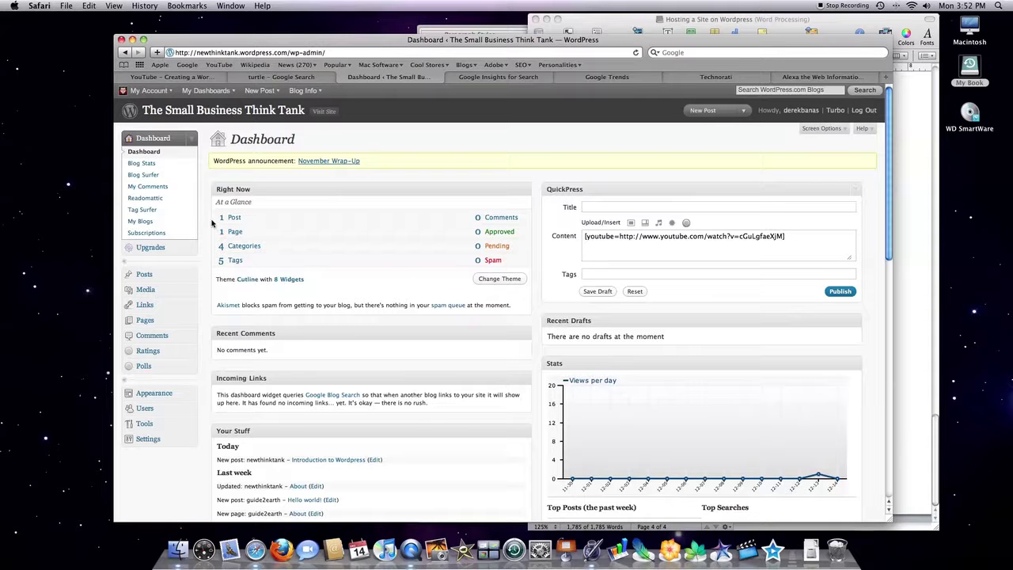
Go to the Posts list, glance at Bulk Actions, and start a new post.
{"action": "left_click", "coordinate": [144, 275]}
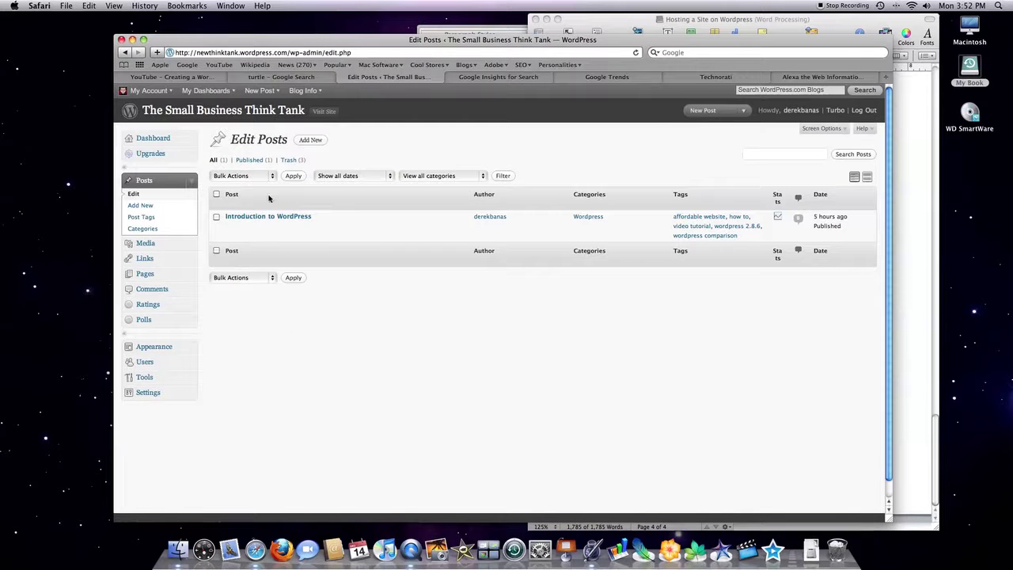
{"action": "left_click", "coordinate": [252, 175]}
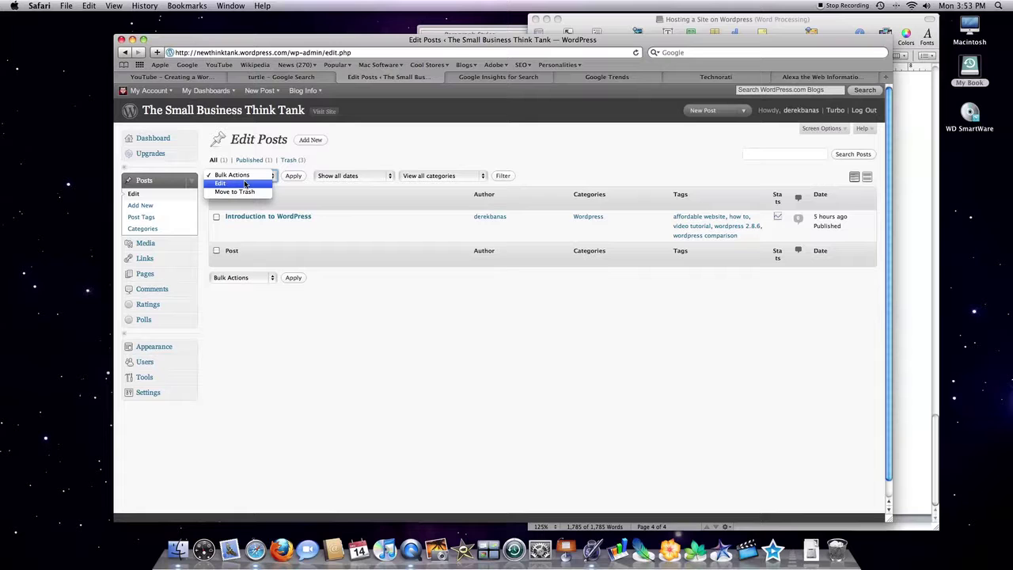
{"action": "left_click", "coordinate": [385, 130]}
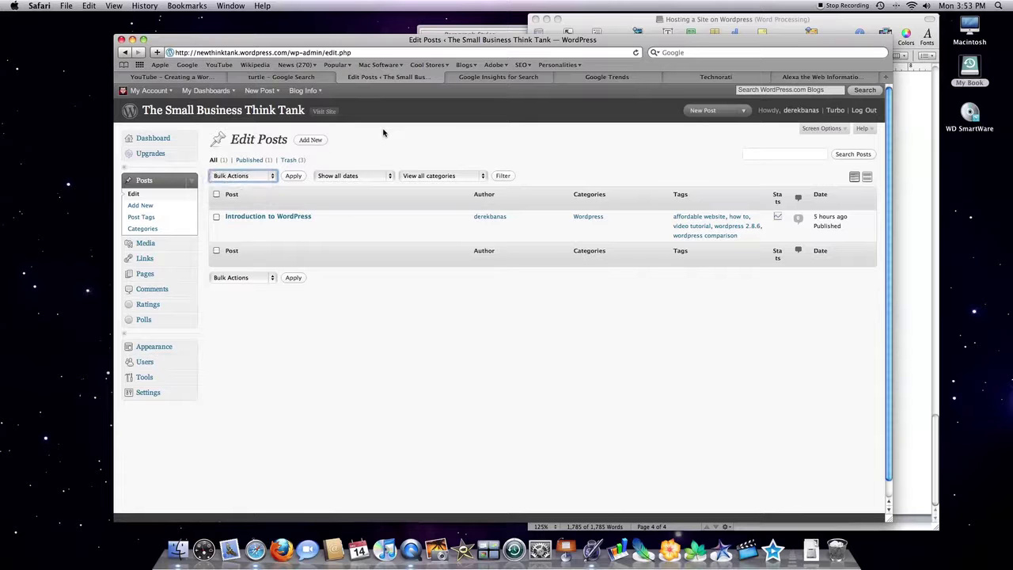
{"action": "left_click", "coordinate": [310, 140]}
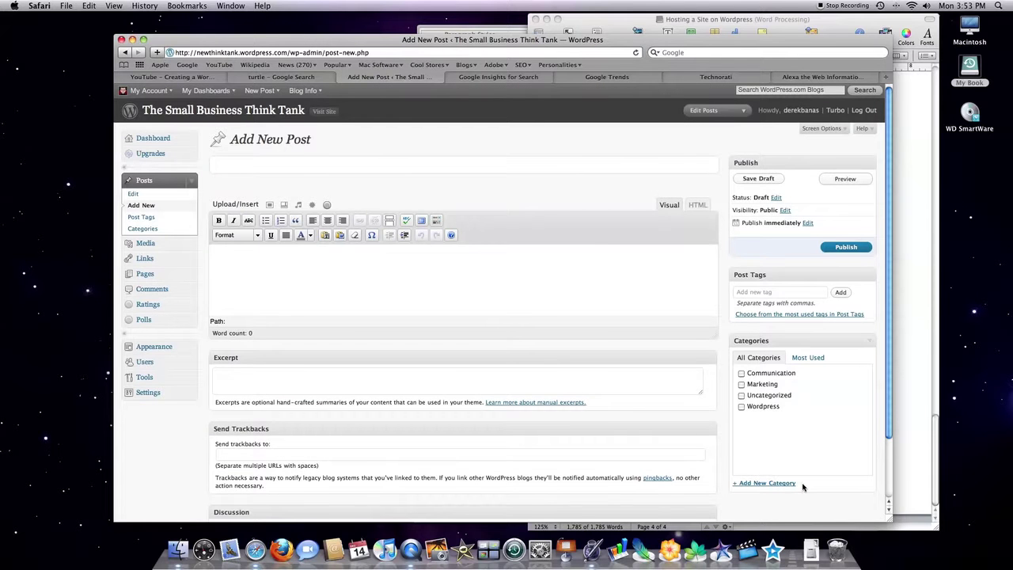
Copy the heading 'Hosting a Site with Wordpress' from Pages and return to the post title field.
{"action": "left_click", "coordinate": [743, 19]}
{"action": "scroll", "coordinate": [710, 129], "scroll_direction": "up", "scroll_amount": 5}
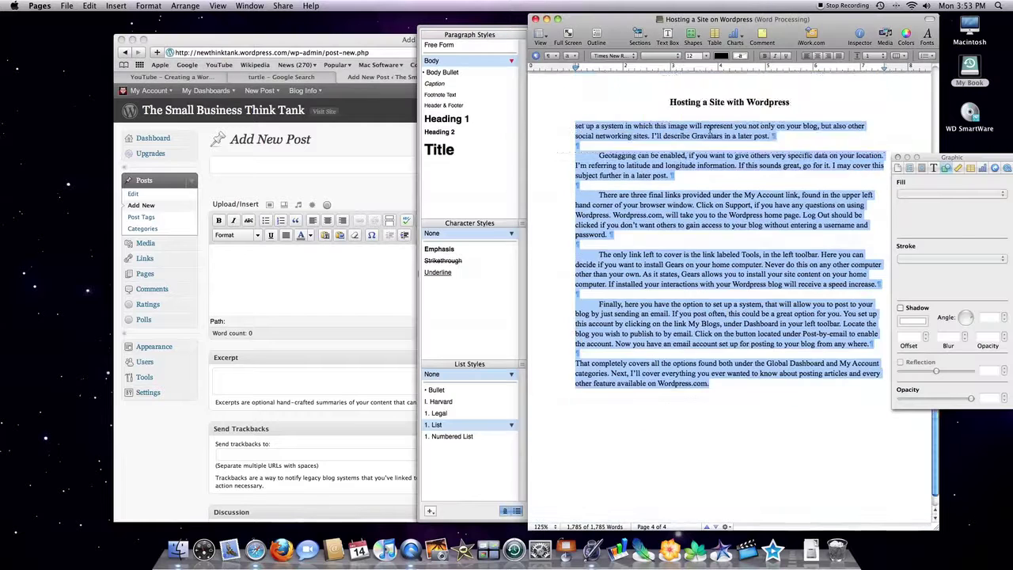
{"action": "left_click", "coordinate": [684, 112]}
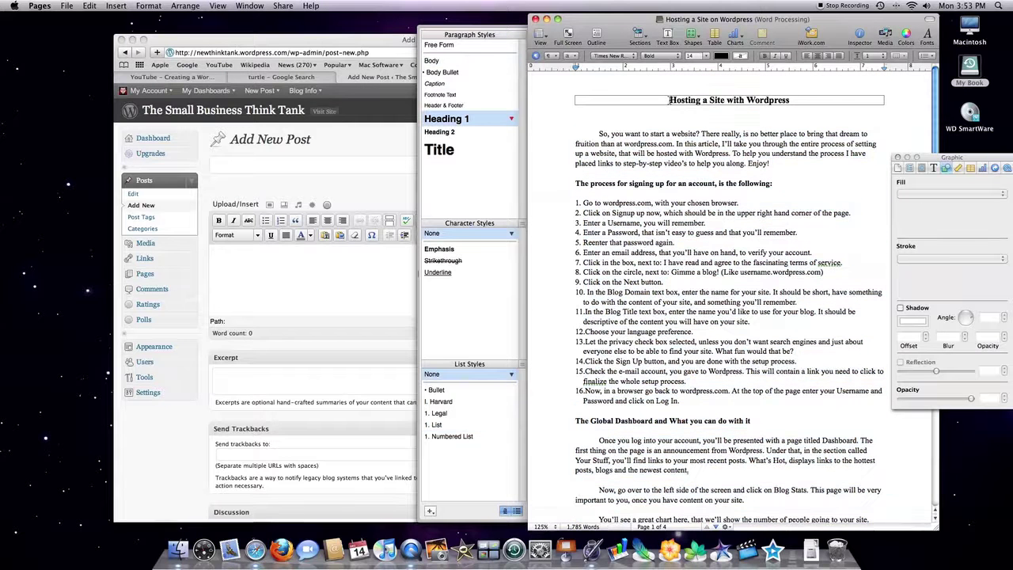
{"action": "left_click_drag", "start_coordinate": [667, 100], "coordinate": [790, 100]}
{"action": "right_click", "coordinate": [772, 102]}
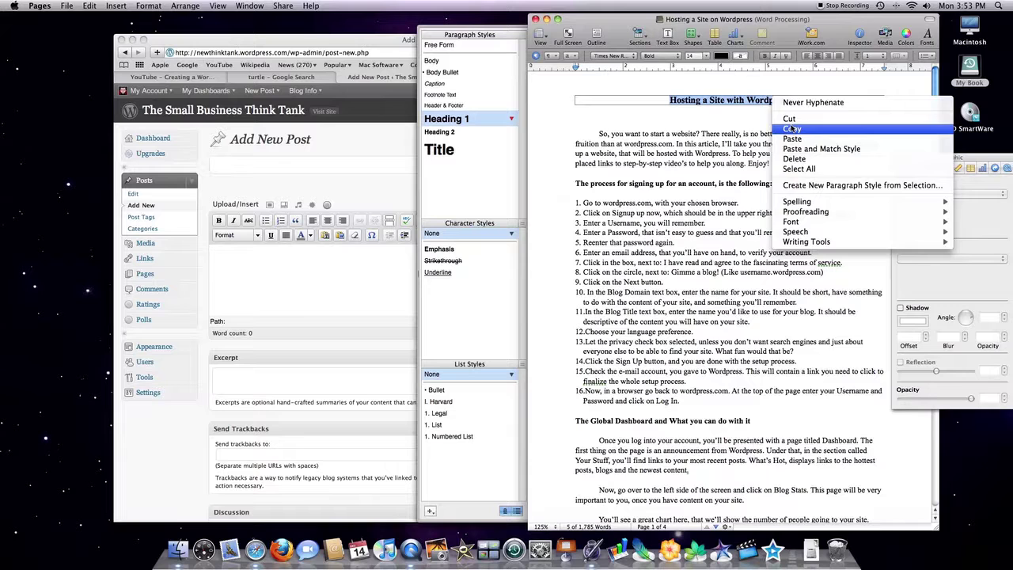
{"action": "left_click", "coordinate": [792, 129]}
{"action": "left_click", "coordinate": [326, 164]}
{"action": "right_click", "coordinate": [323, 164]}
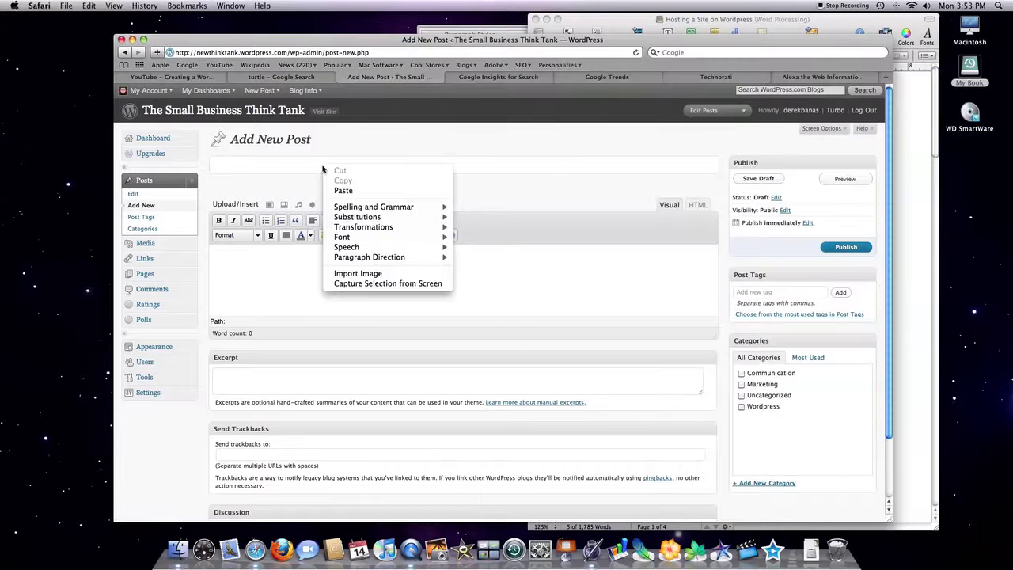
Paste 'Hosting a Site with Wordpress' as the post title and switch the body to HTML view.
{"action": "left_click", "coordinate": [343, 191]}
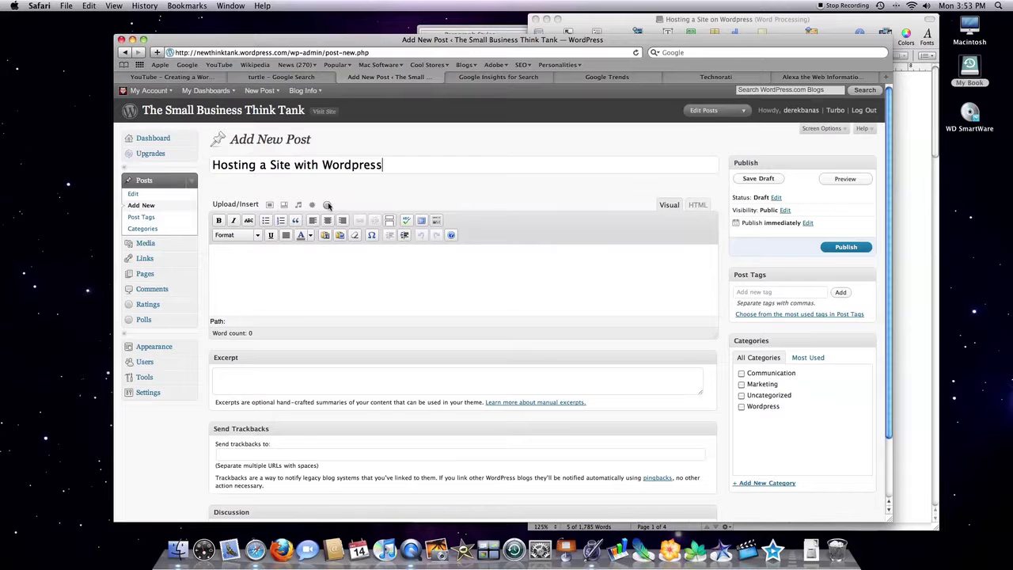
{"action": "left_click", "coordinate": [698, 205]}
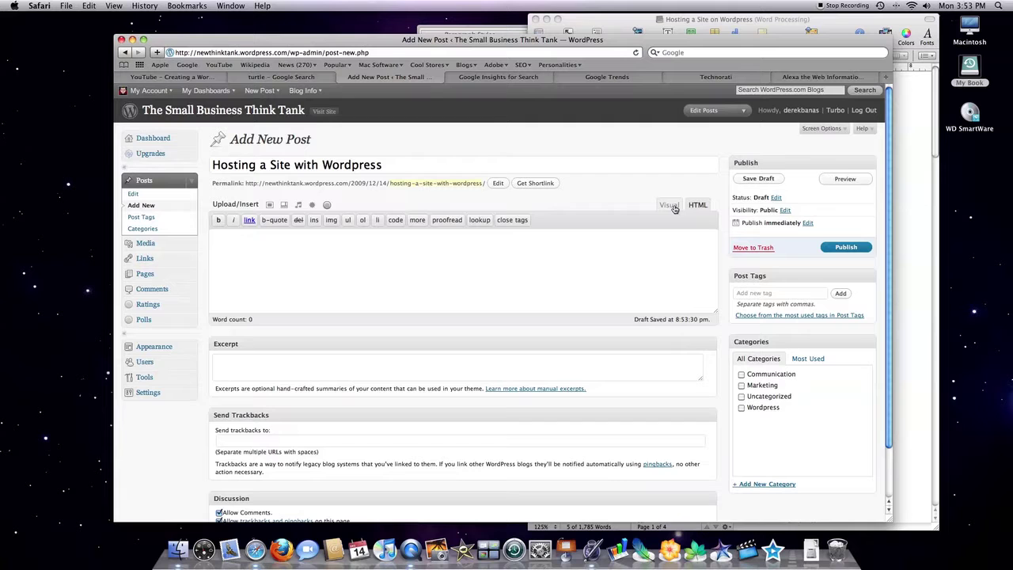
Switch the draft's body back to the Visual editor.
{"action": "left_click", "coordinate": [674, 206]}
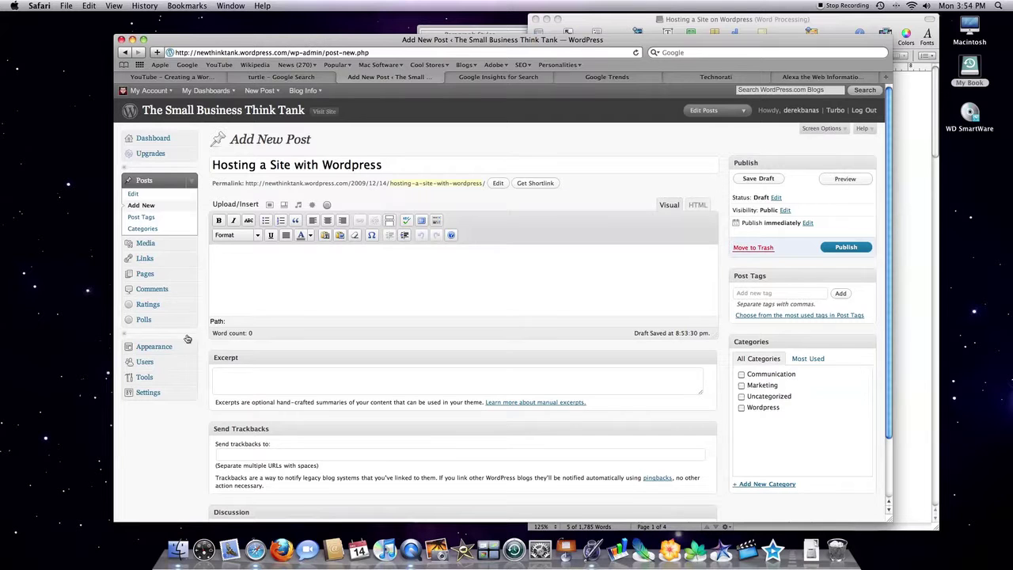
Toggle full-screen and the Kitchen Sink row, then set the body format to Paragraph.
{"action": "left_click", "coordinate": [421, 220]}
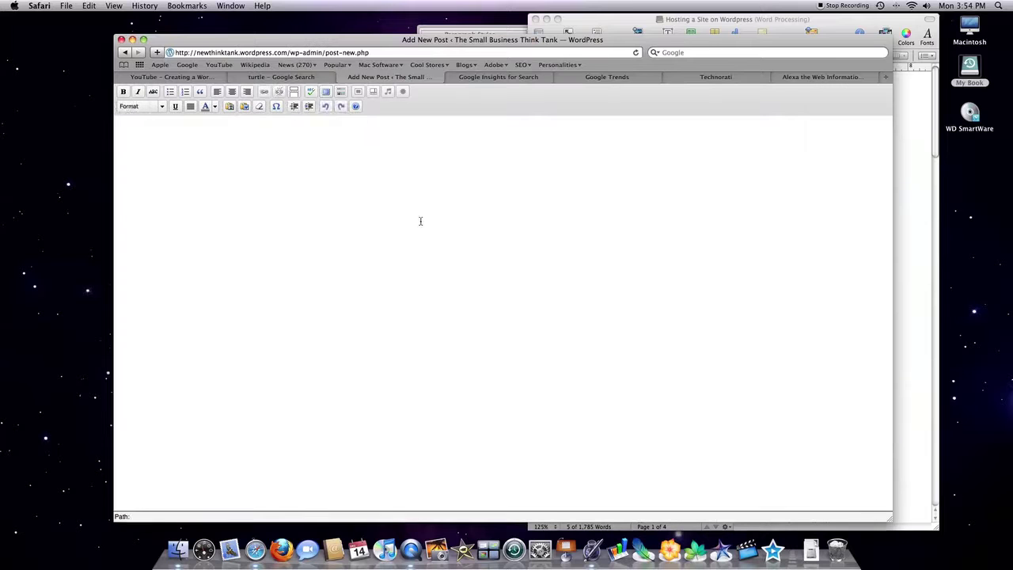
{"action": "left_click", "coordinate": [325, 91]}
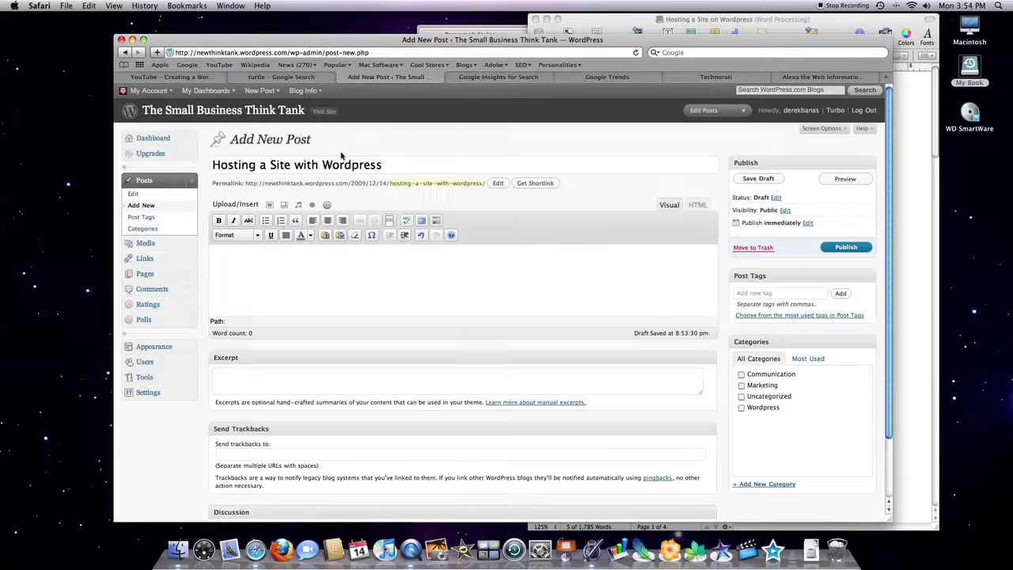
{"action": "left_click", "coordinate": [438, 221]}
{"action": "left_click", "coordinate": [438, 221]}
{"action": "left_click", "coordinate": [258, 236]}
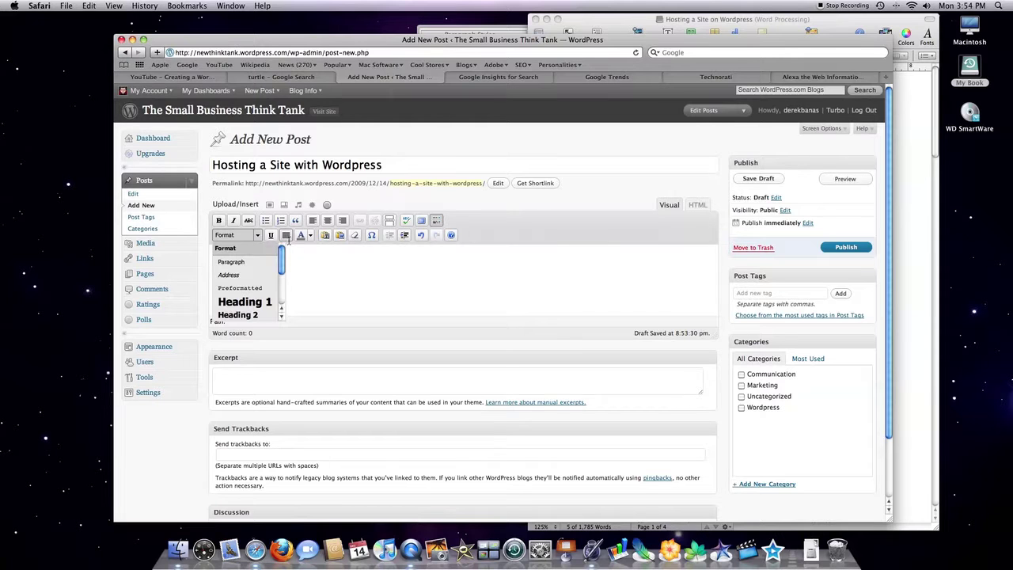
{"action": "left_click", "coordinate": [286, 237]}
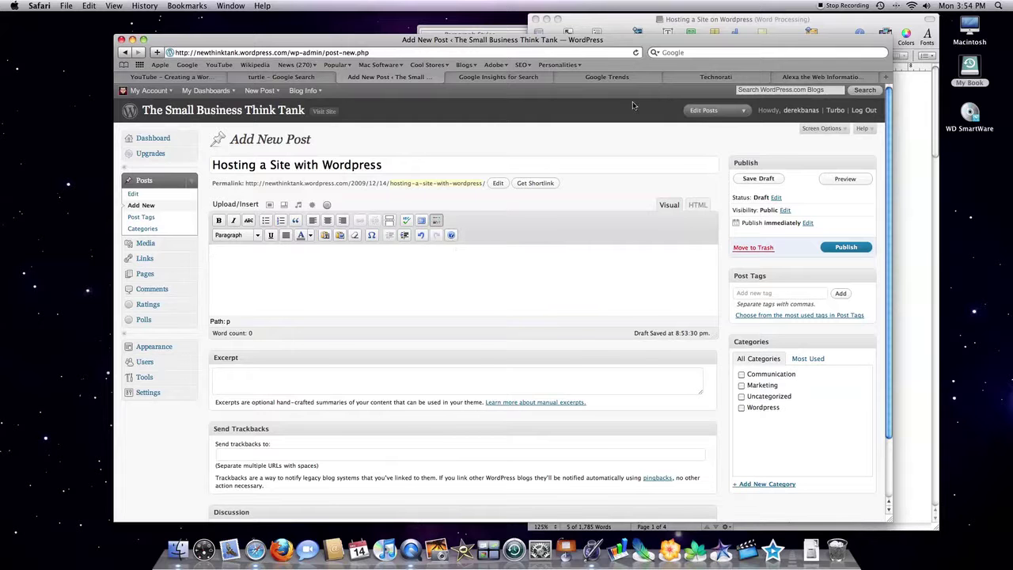
Select the Pages article body from 'So, you want' to the end.
{"action": "left_click", "coordinate": [654, 25]}
{"action": "left_click_drag", "start_coordinate": [594, 130], "coordinate": [788, 532]}
{"action": "left_click_drag", "start_coordinate": [795, 495], "coordinate": [794, 491]}
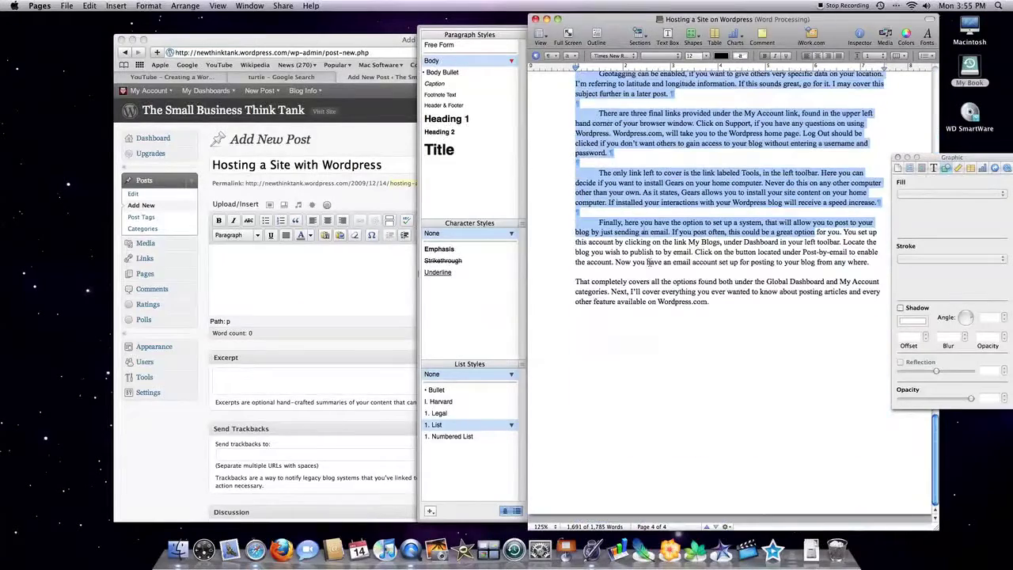
{"action": "right_click", "coordinate": [643, 223]}
Copy the selected article text, paste it into the post body, and focus the Excerpt box.
{"action": "left_click", "coordinate": [656, 239]}
{"action": "left_click", "coordinate": [266, 254]}
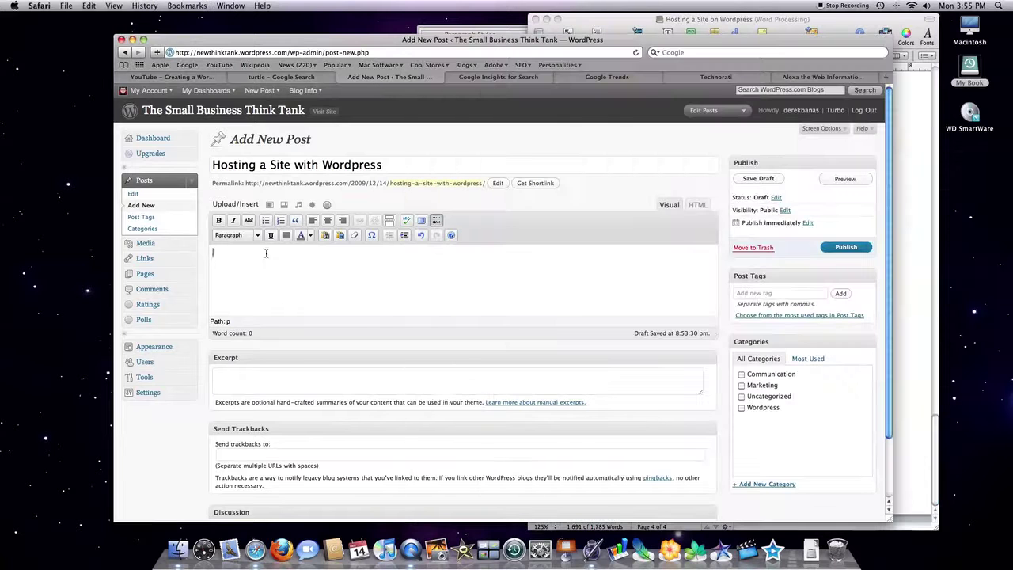
{"action": "right_click", "coordinate": [266, 253]}
{"action": "left_click", "coordinate": [281, 288]}
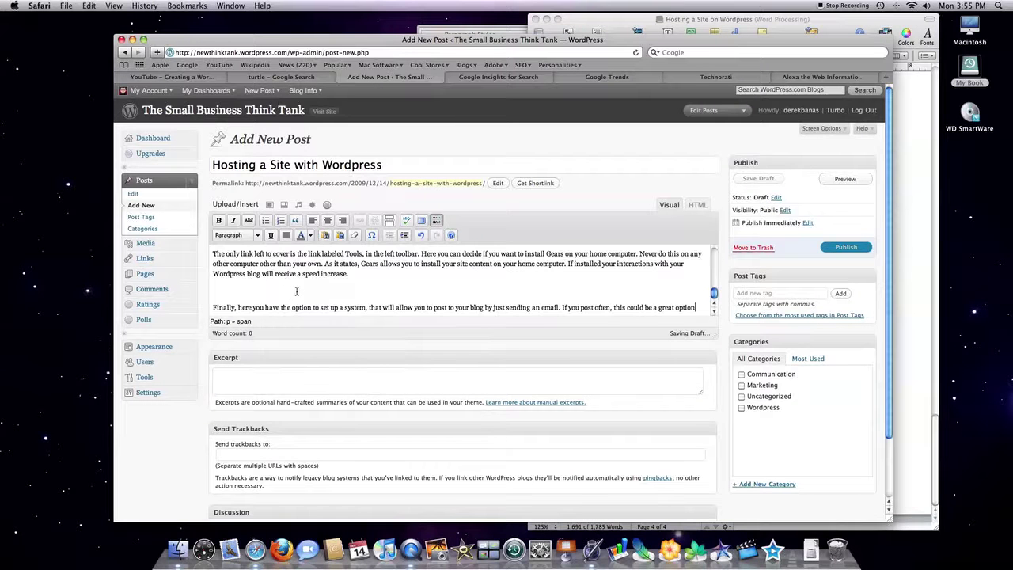
{"action": "scroll", "coordinate": [238, 309], "scroll_direction": "down", "scroll_amount": 3}
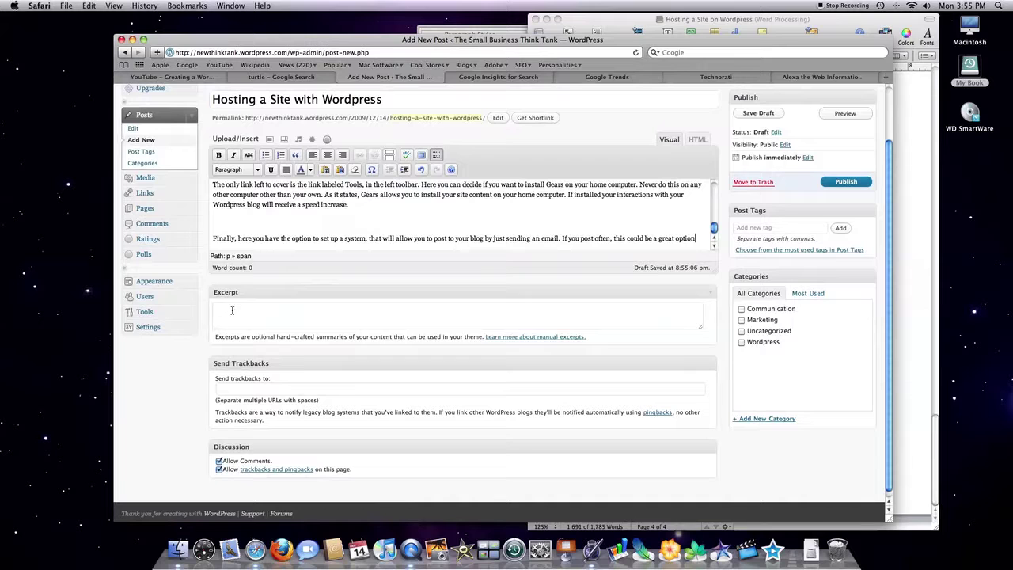
{"action": "left_click", "coordinate": [232, 313]}
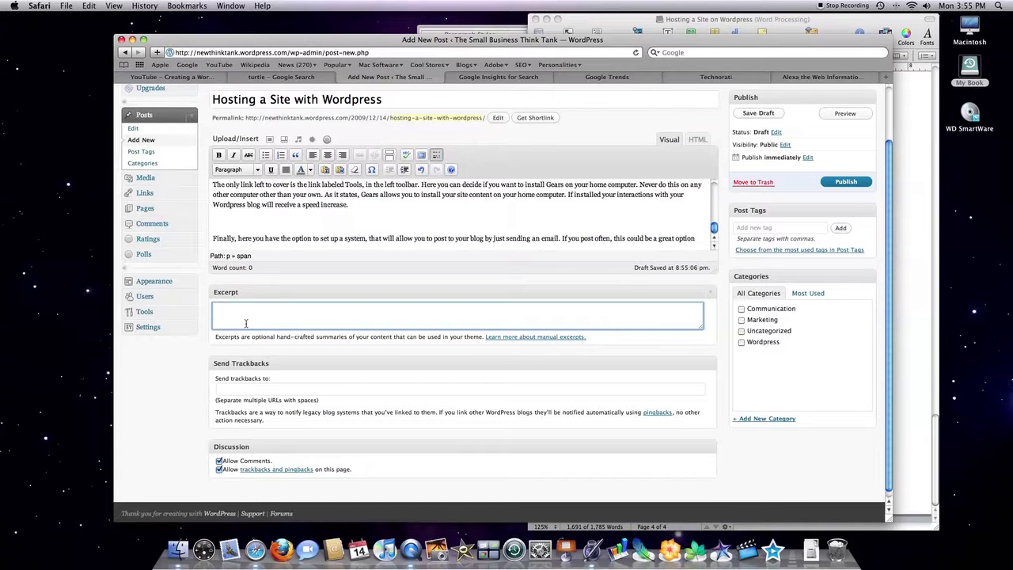
{"action": "scroll", "coordinate": [245, 359], "scroll_direction": "down", "scroll_amount": 1}
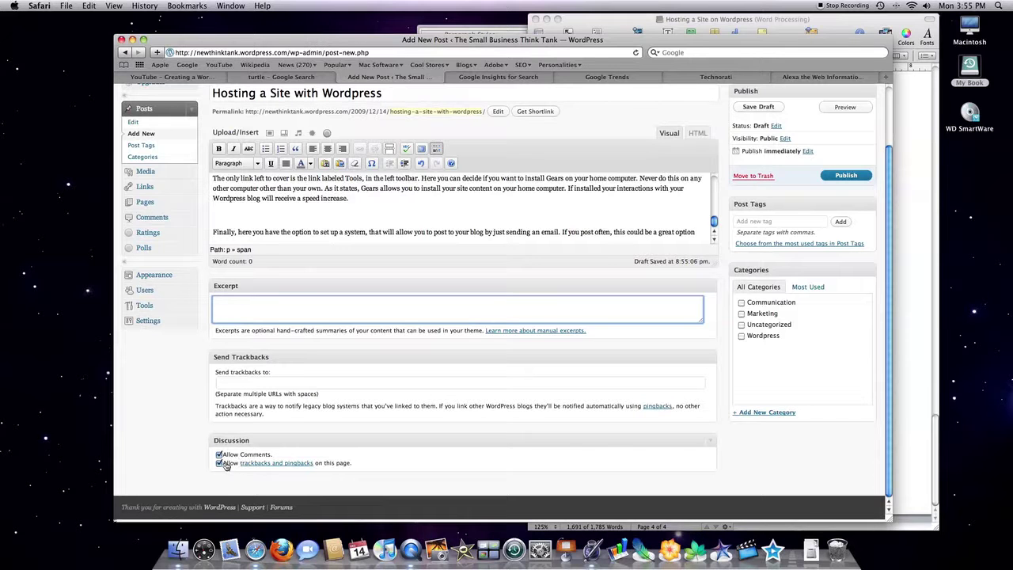
{"action": "scroll", "coordinate": [459, 419], "scroll_direction": "up", "scroll_amount": 5}
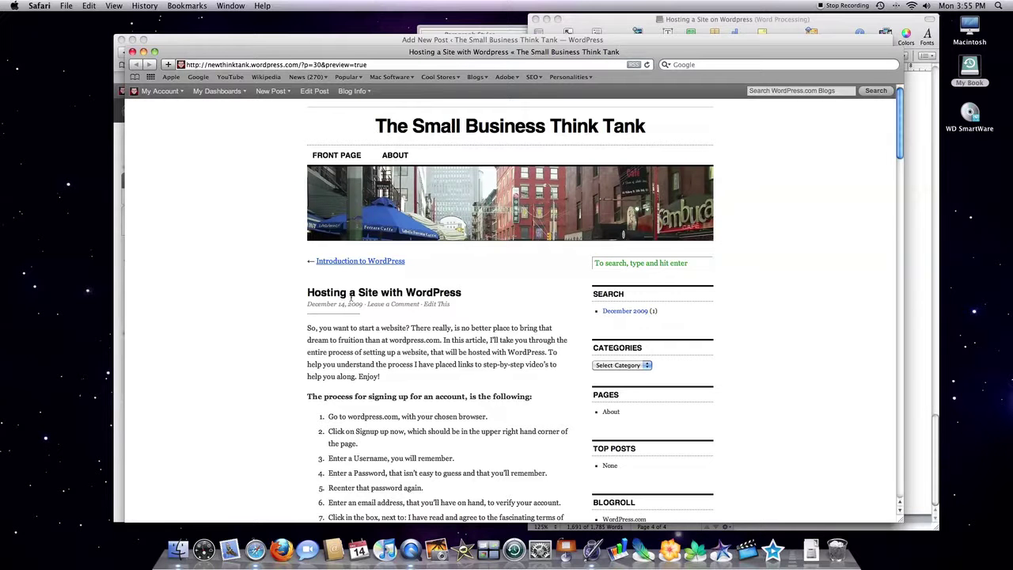
Close the post preview to return to the Add New Post editor.
{"action": "left_click", "coordinate": [132, 51]}
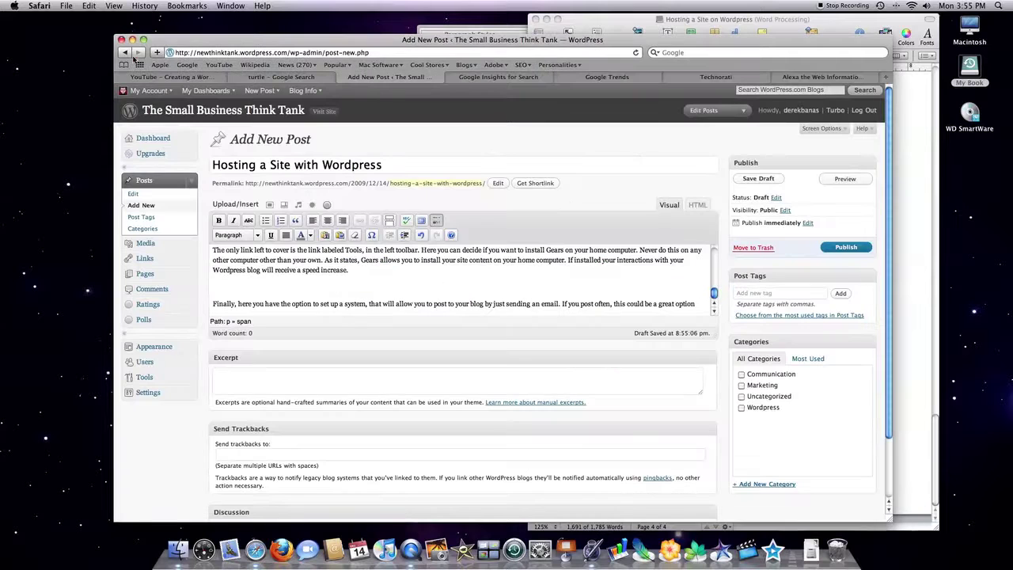
Tick the Wordpress checkbox under Categories for the 'Hosting a Site with Wordpress' draft.
{"action": "left_click", "coordinate": [742, 407]}
{"action": "scroll", "coordinate": [458, 309], "scroll_direction": "up", "scroll_amount": 10}
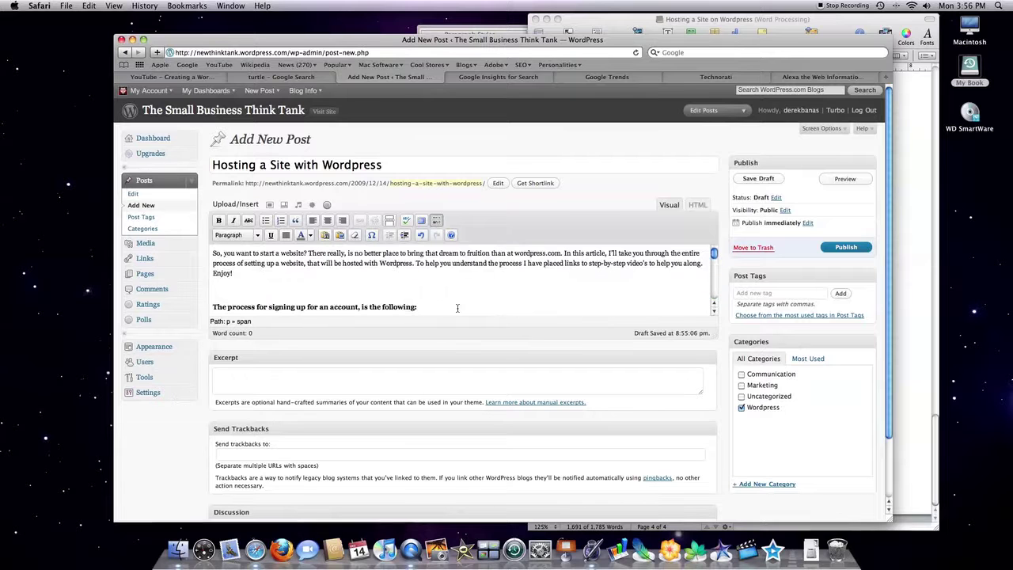